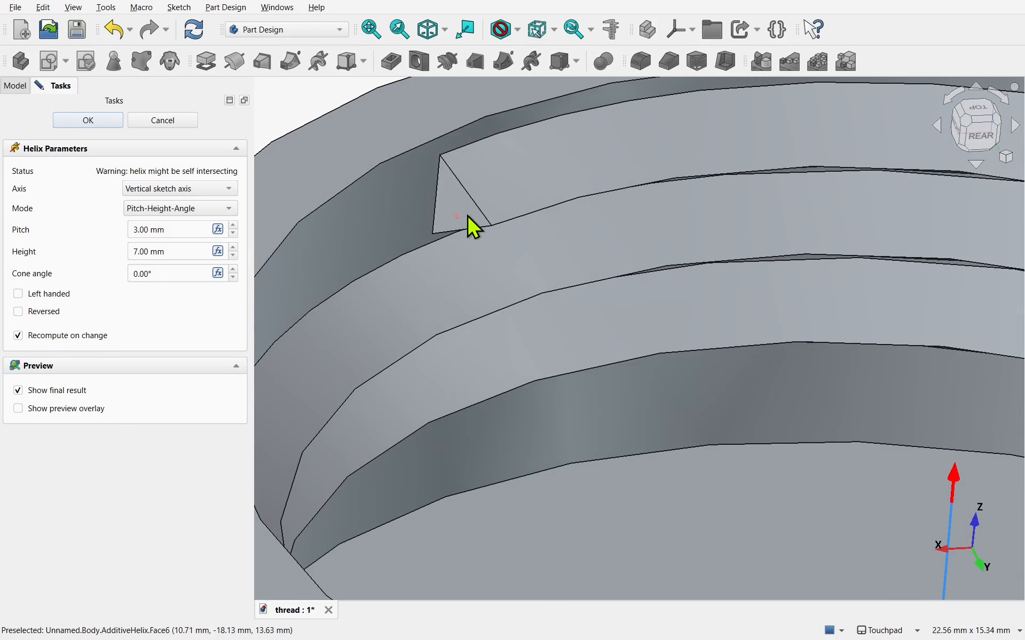
Accept the additive helix thread with a 3 mm pitch and 7 mm height.
scroll(467, 214, down, 8)
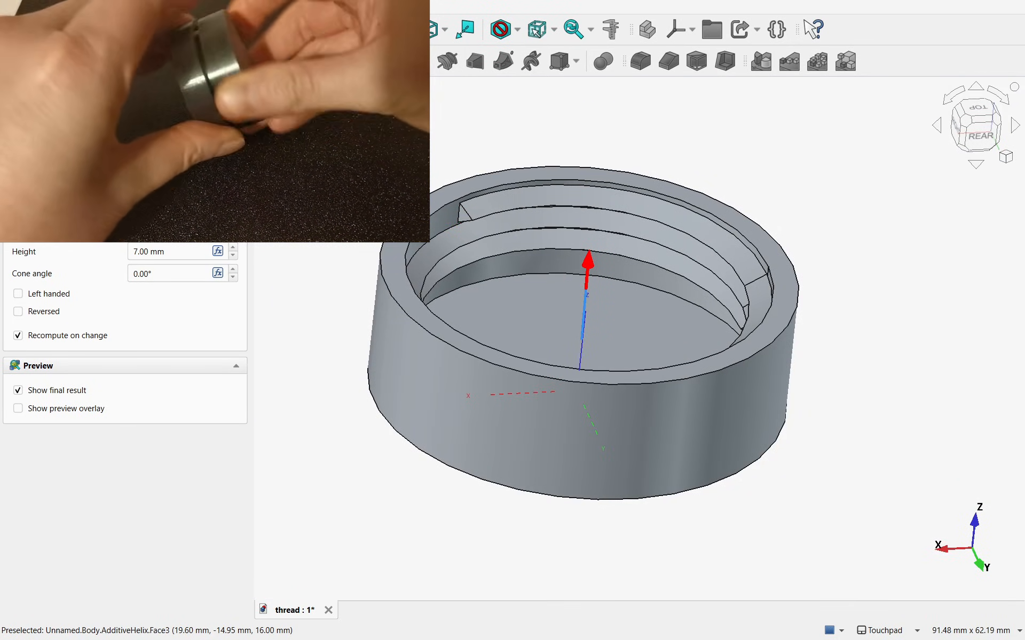
key(Return)
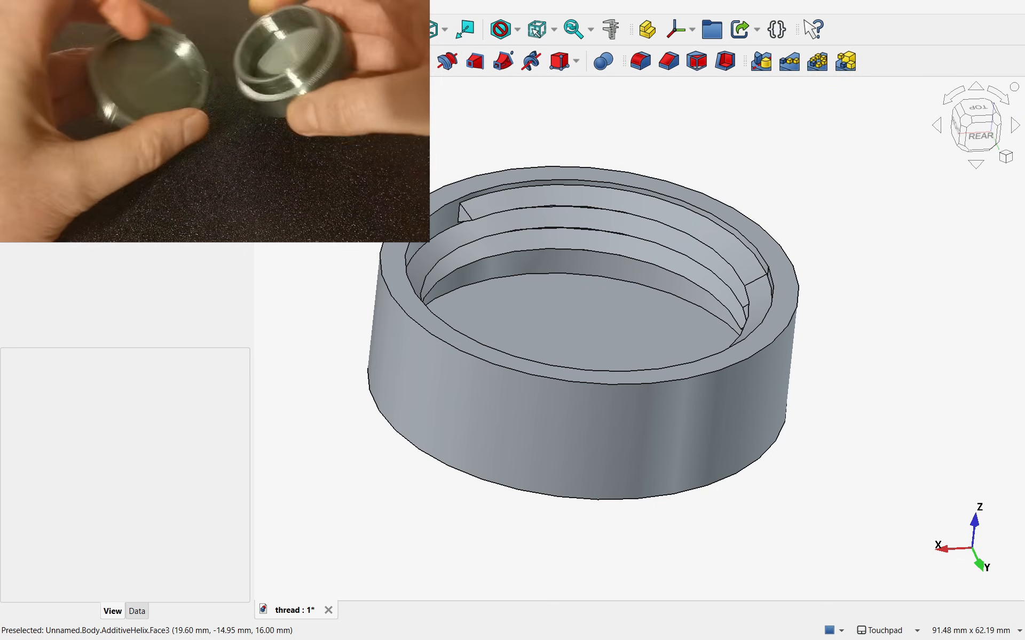
Try to chamfer the sloped and lower edges of the thread's triangular end face by an equal distance of 1 mm.
scroll(444, 231, up, 10)
click(535, 189)
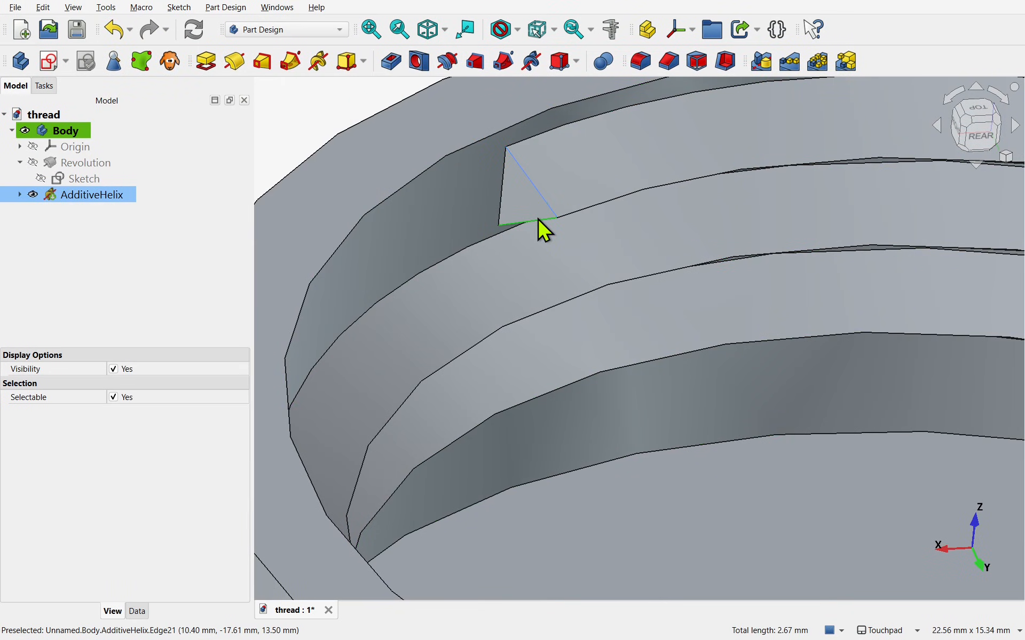
ctrl+click(538, 219)
click(670, 62)
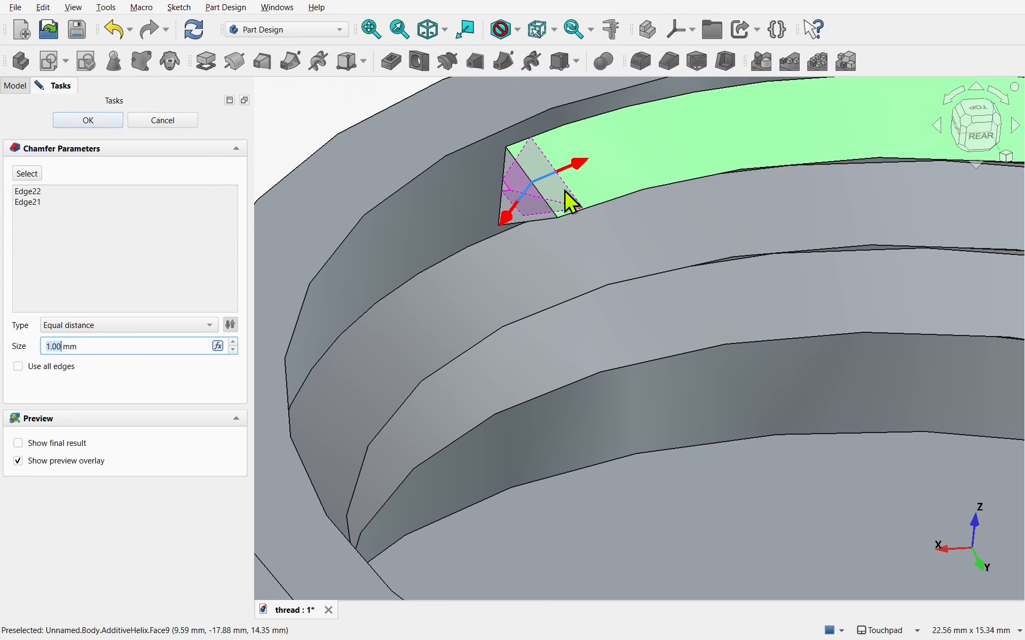
alt+drag(560, 193, 495, 160)
drag(595, 173, 594, 171)
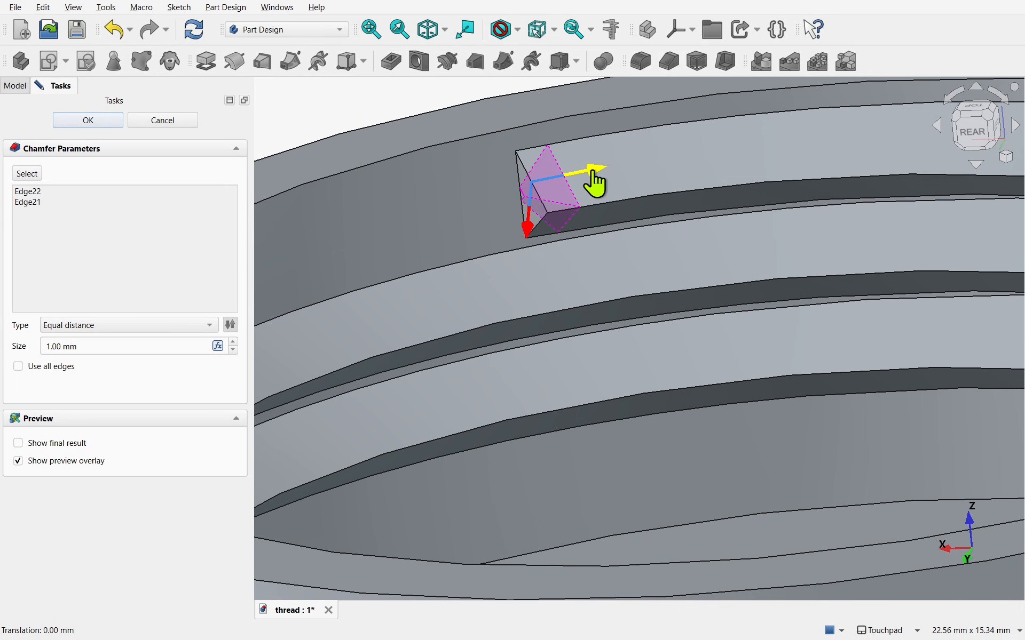
click(104, 122)
alt+drag(453, 219, 502, 217)
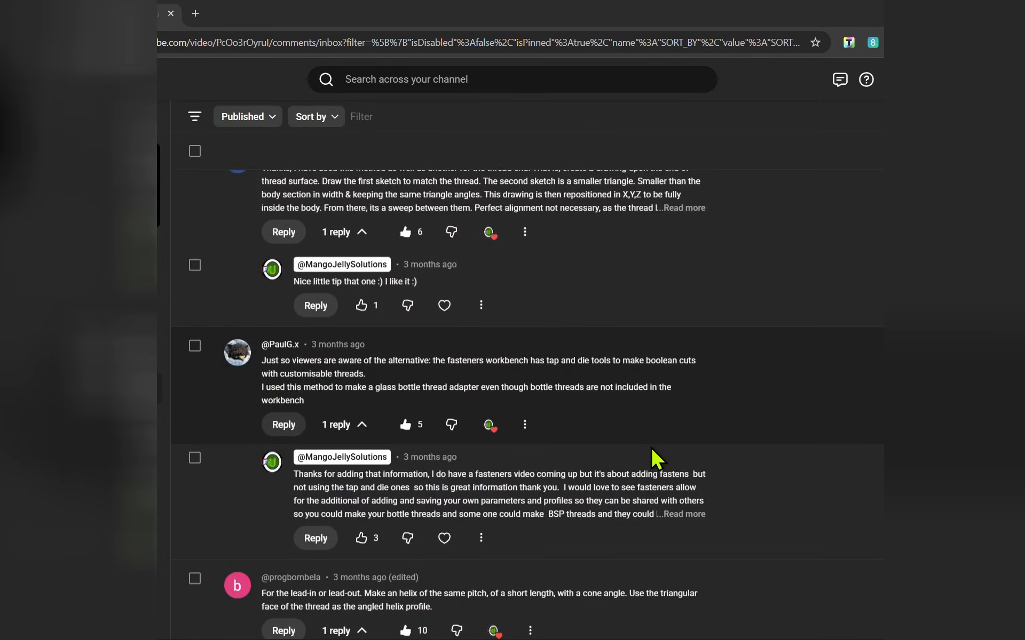
Switch to YouTube Studio and read the viewer comments on ways to make a thread lead-in or lead-out.
scroll(656, 458, down, 1)
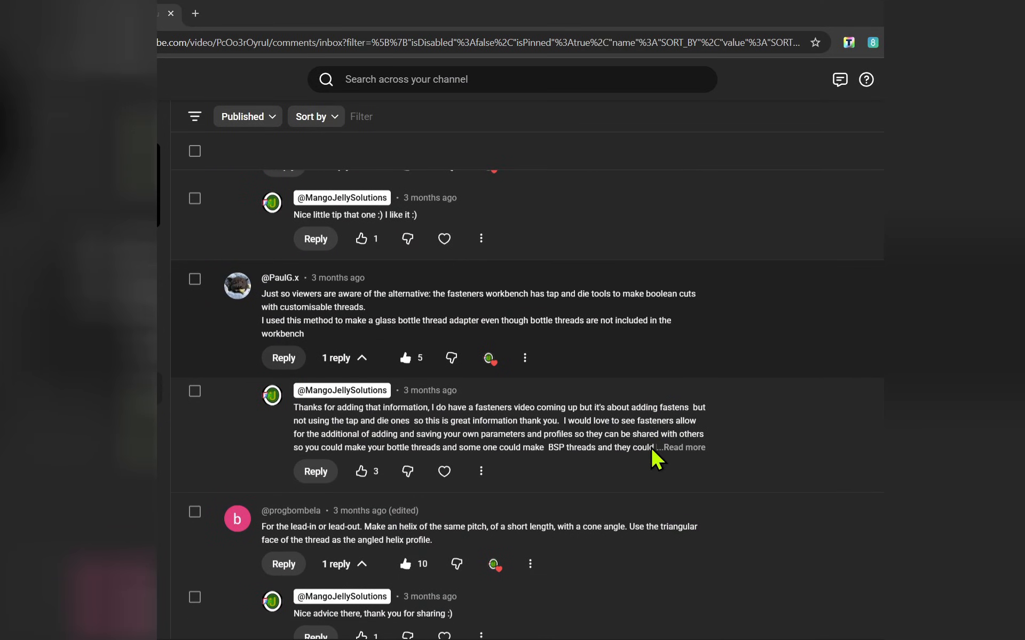
scroll(656, 458, down, 5)
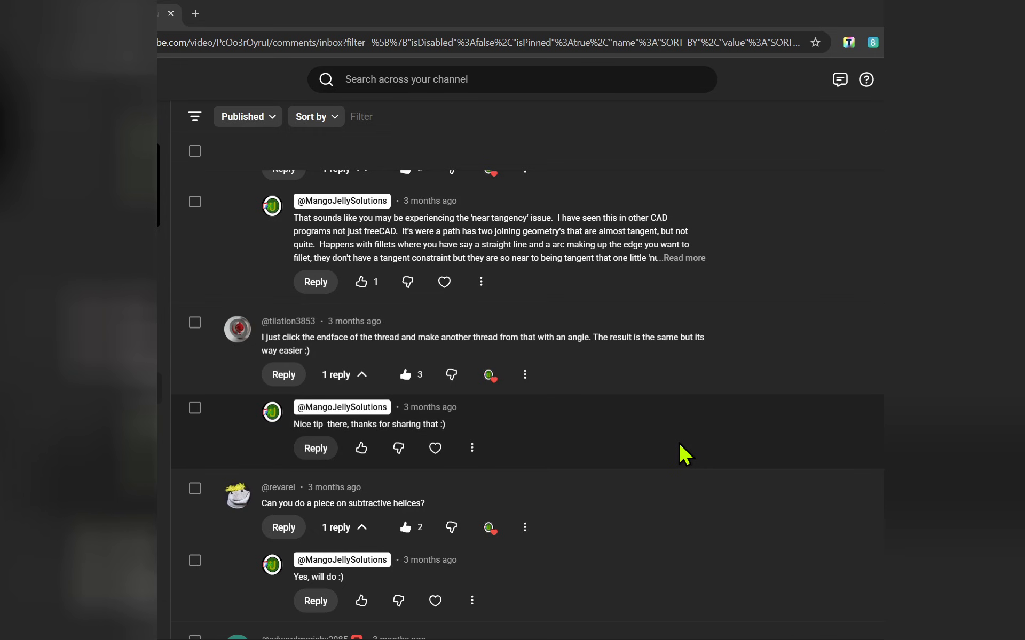
scroll(684, 456, down, 1)
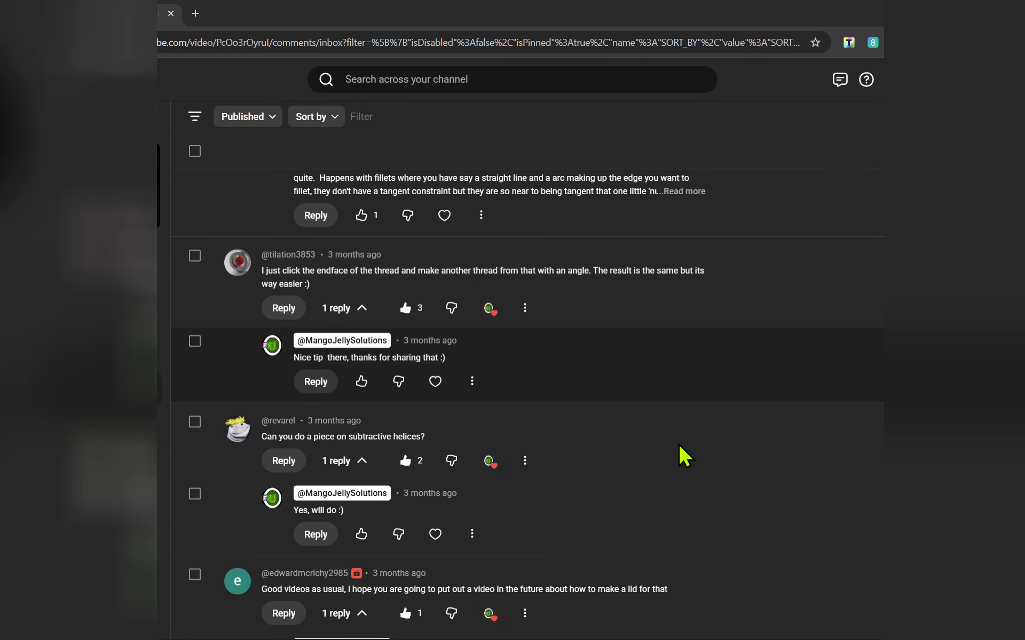
scroll(683, 457, down, 1)
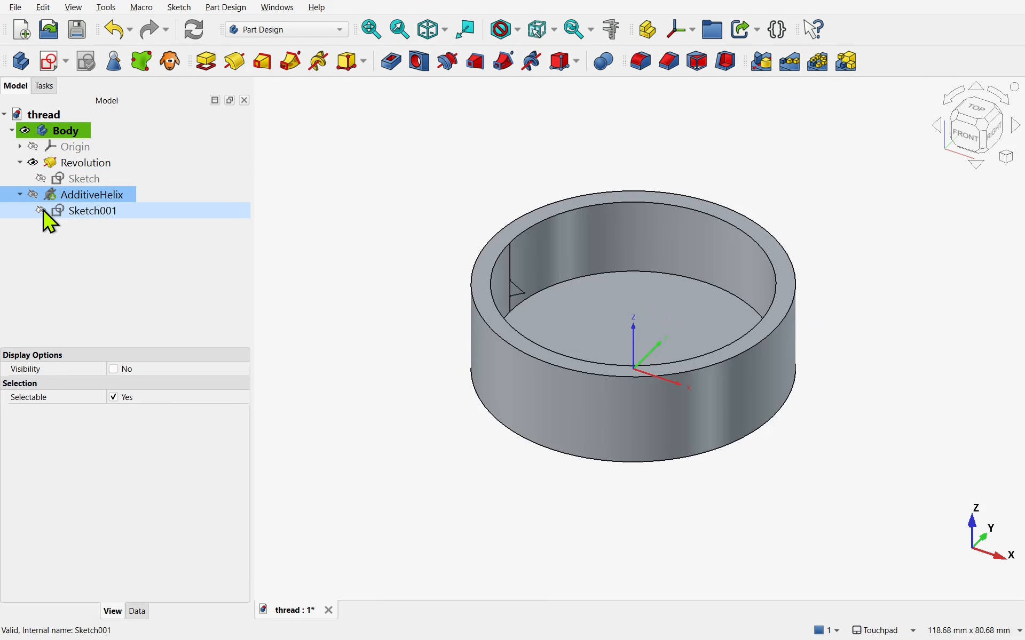
Review the wall's seam edge, the triangular thread profile sketch and the parameters of the additive helix.
click(512, 271)
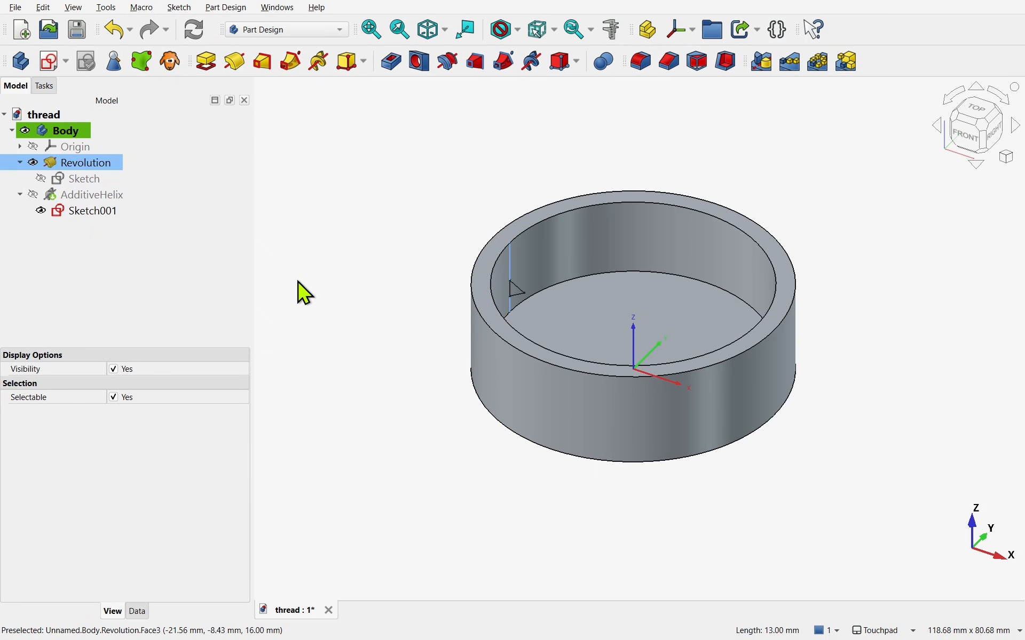
double_click(95, 212)
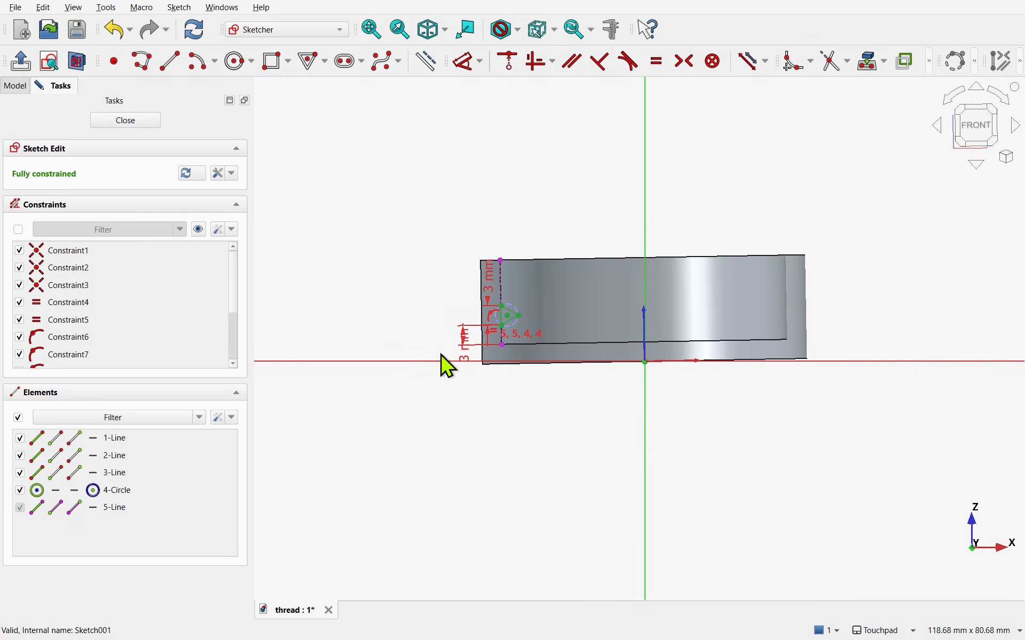
scroll(501, 323, up, 8)
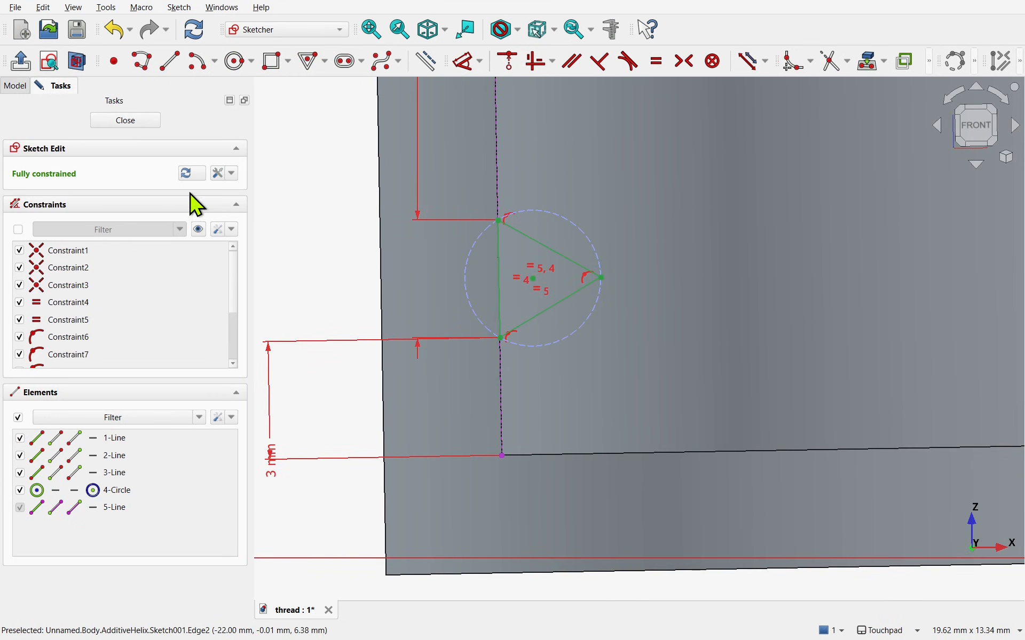
click(141, 123)
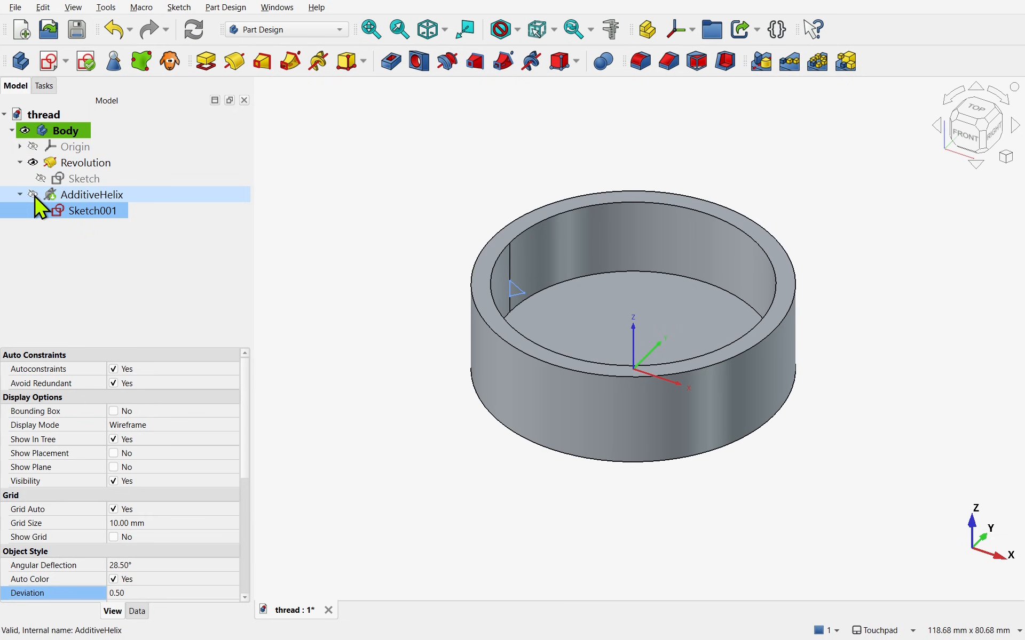
double_click(63, 195)
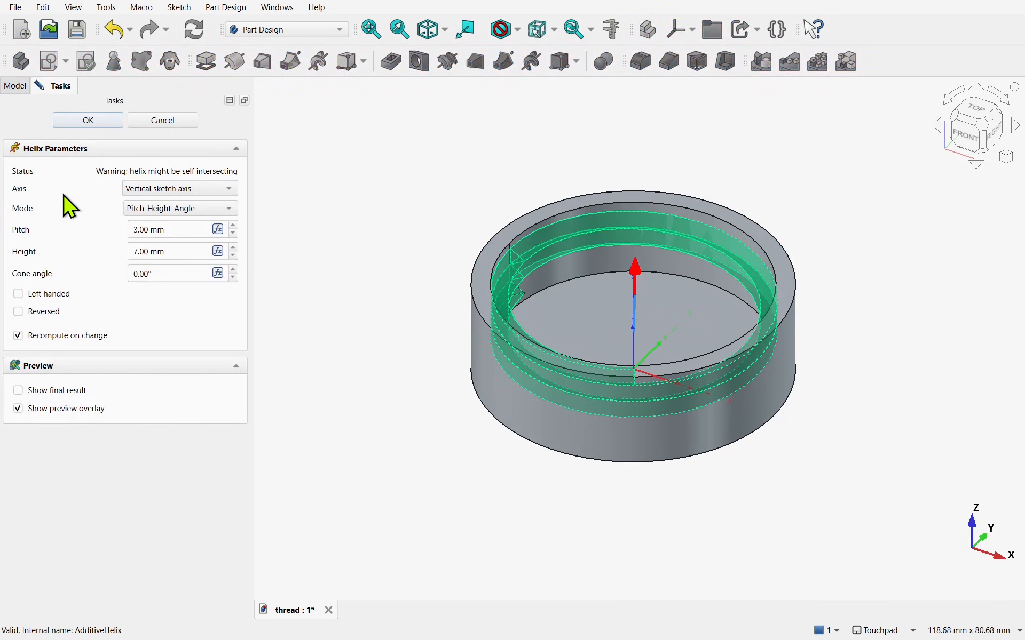
key(Escape)
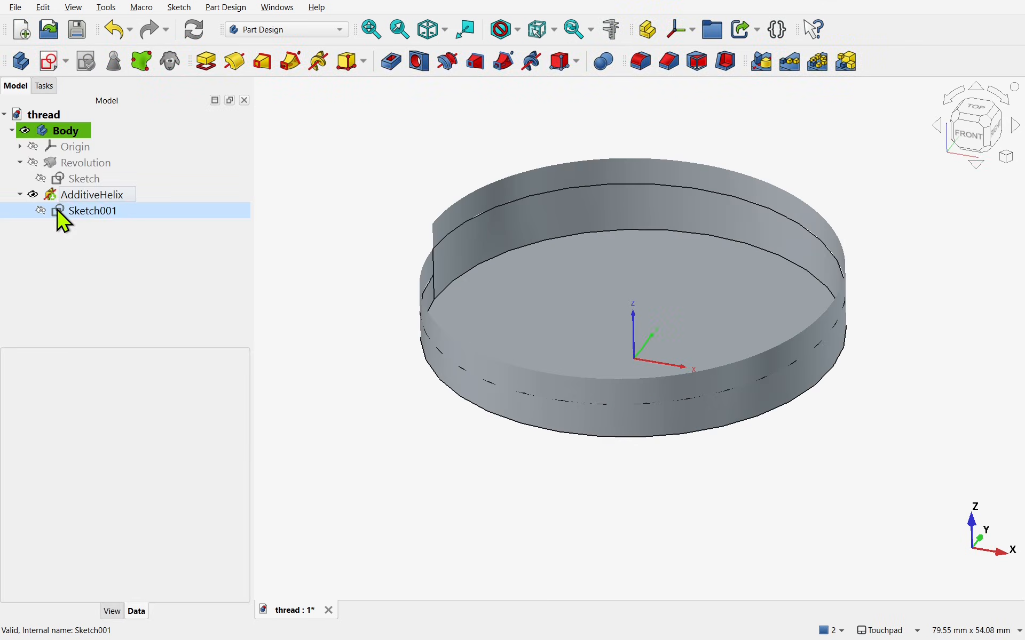
Set the attachment offset angle of the thread profile sketch Sketch001 to 0.5°.
click(62, 212)
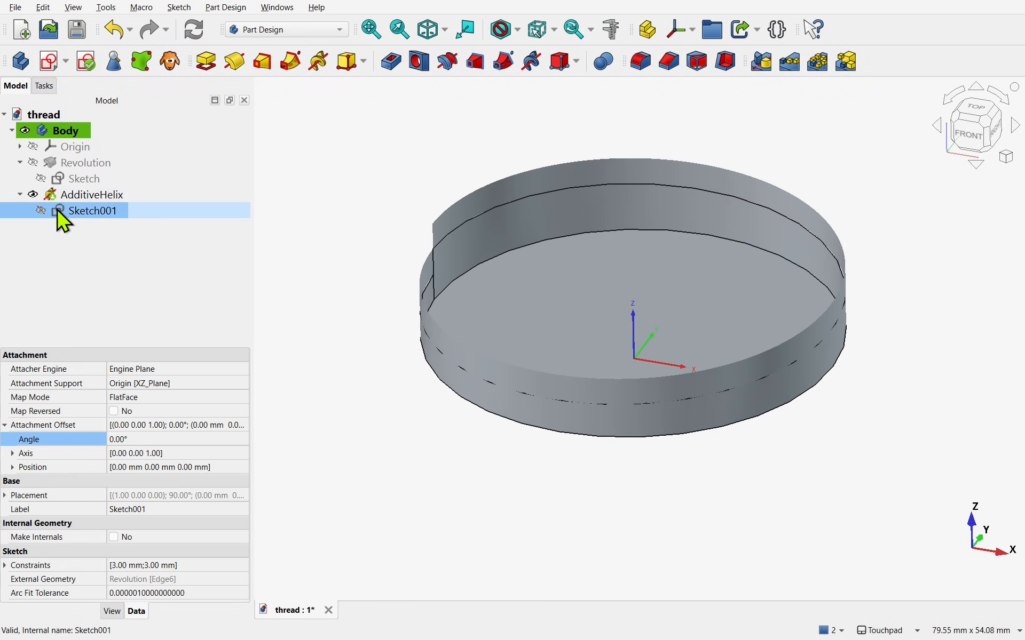
click(8, 427)
click(8, 428)
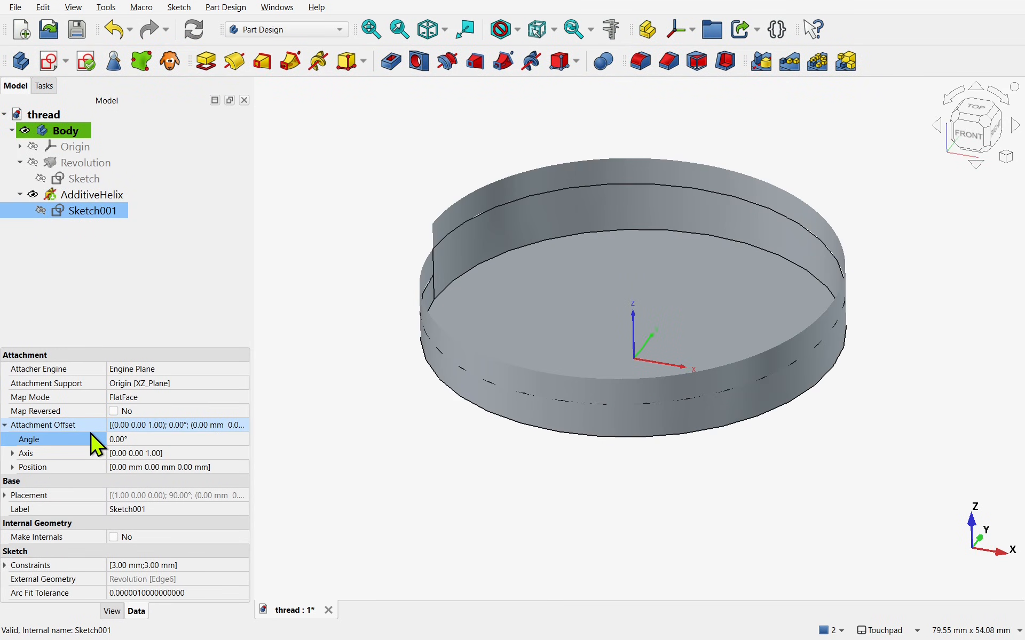
click(145, 439)
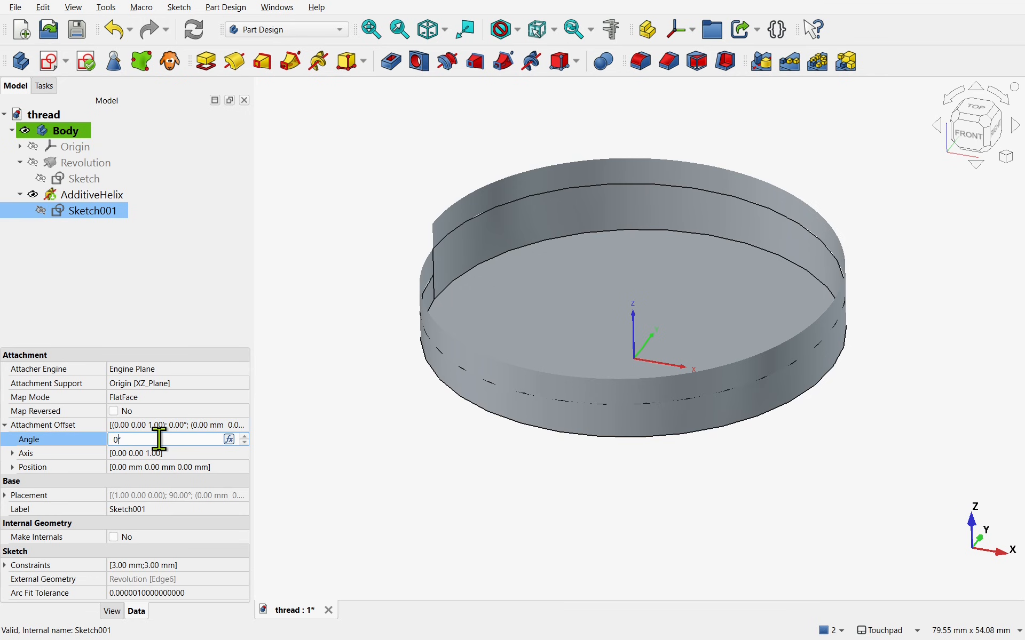
key(Return)
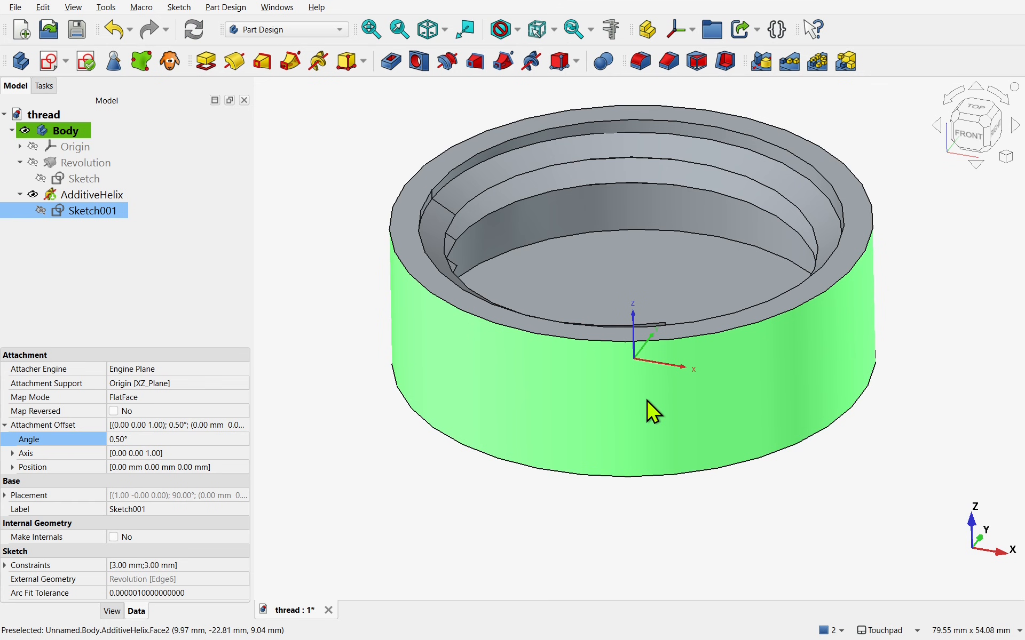
Examine the thread's triangular end face near the rim and the tapered run-out revolved from it.
alt+drag(644, 399, 569, 549)
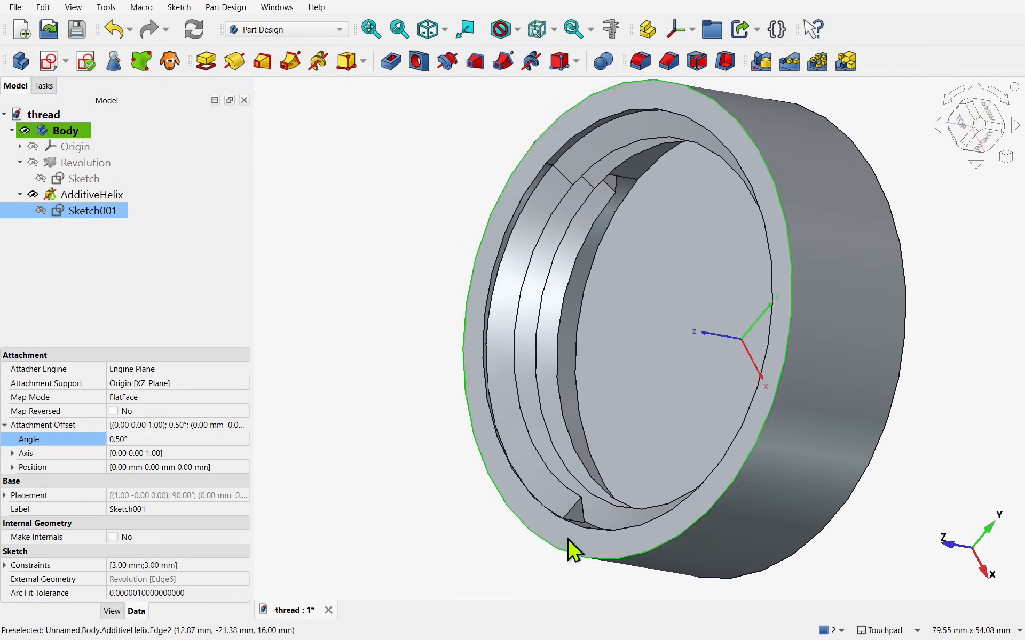
scroll(574, 531, up, 3)
scroll(574, 539, up, 5)
click(598, 490)
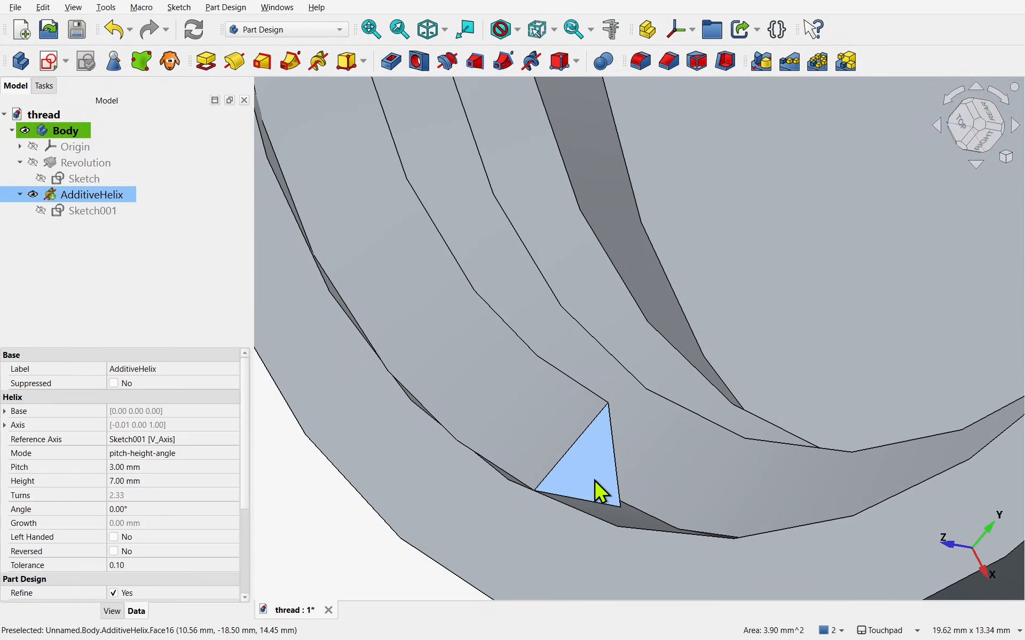
scroll(597, 485, down, 5)
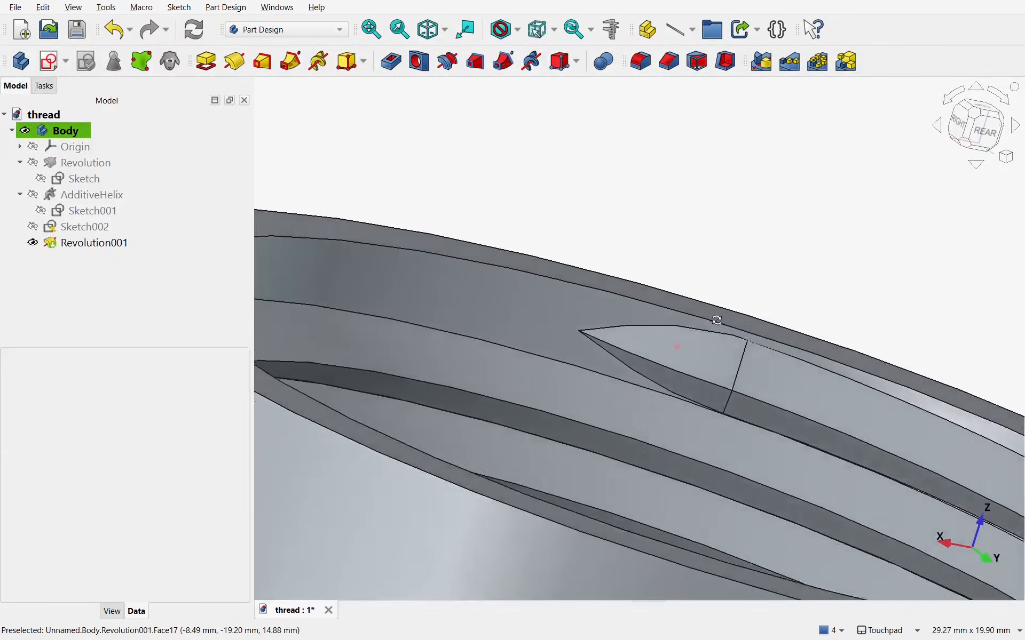
mouse_move(716, 320)
alt+mouse_down()
mouse_move(682, 335)
mouse_move(623, 320)
mouse_move(742, 343)
mouse_move(710, 331)
alt+mouse_up()
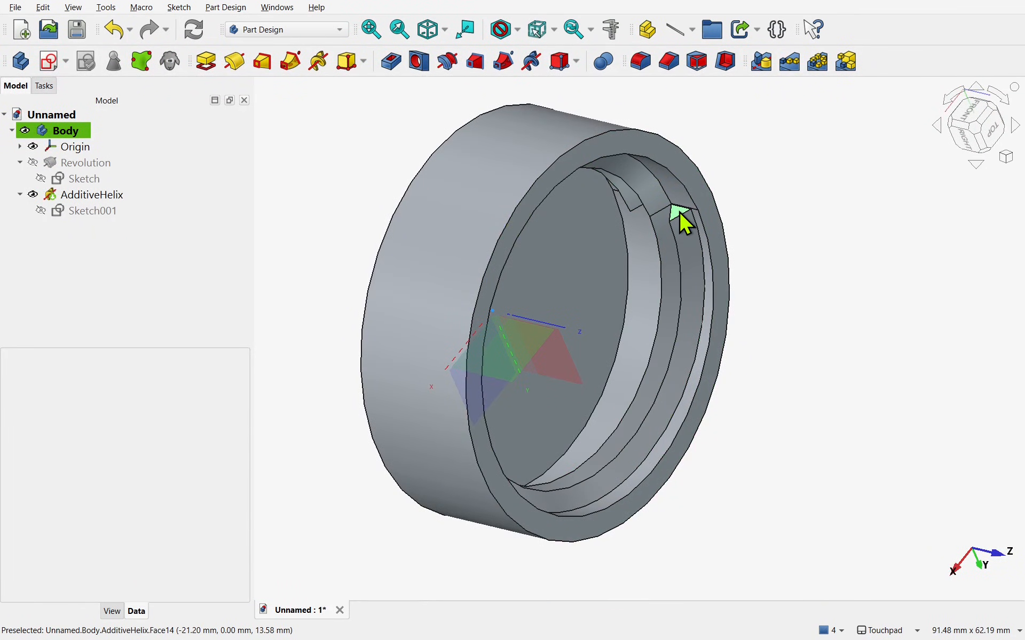
Set up a revolution of the thread's triangular end face around the base Z-axis.
click(678, 211)
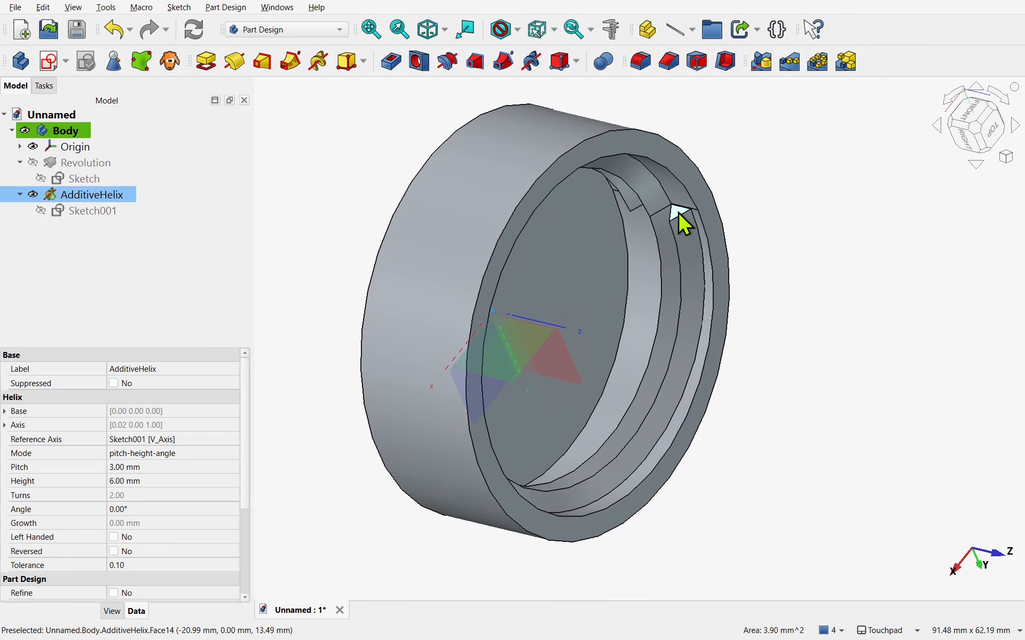
click(235, 61)
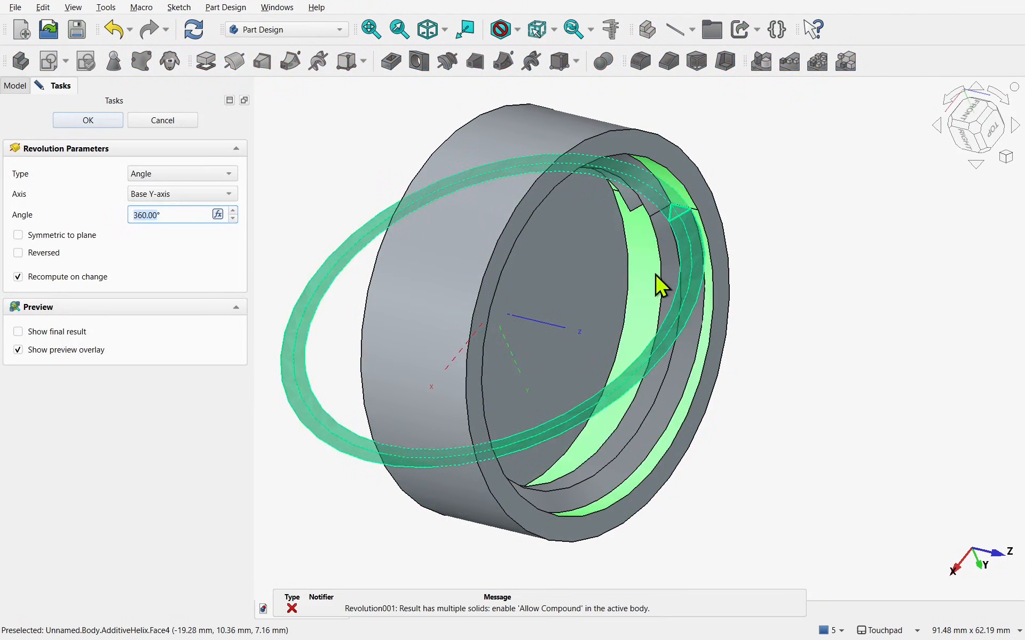
click(170, 197)
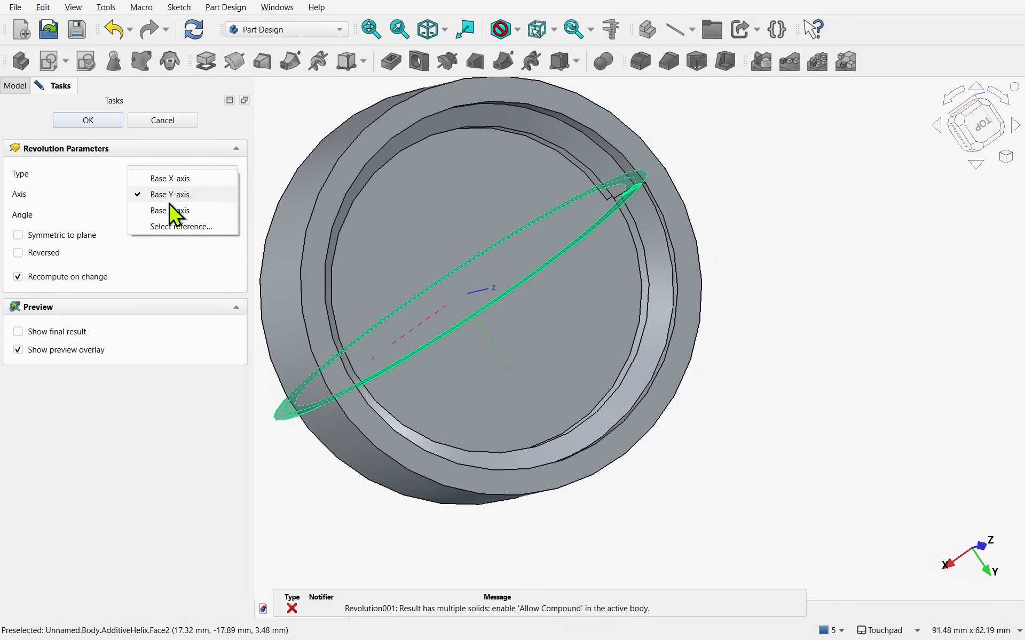
click(169, 210)
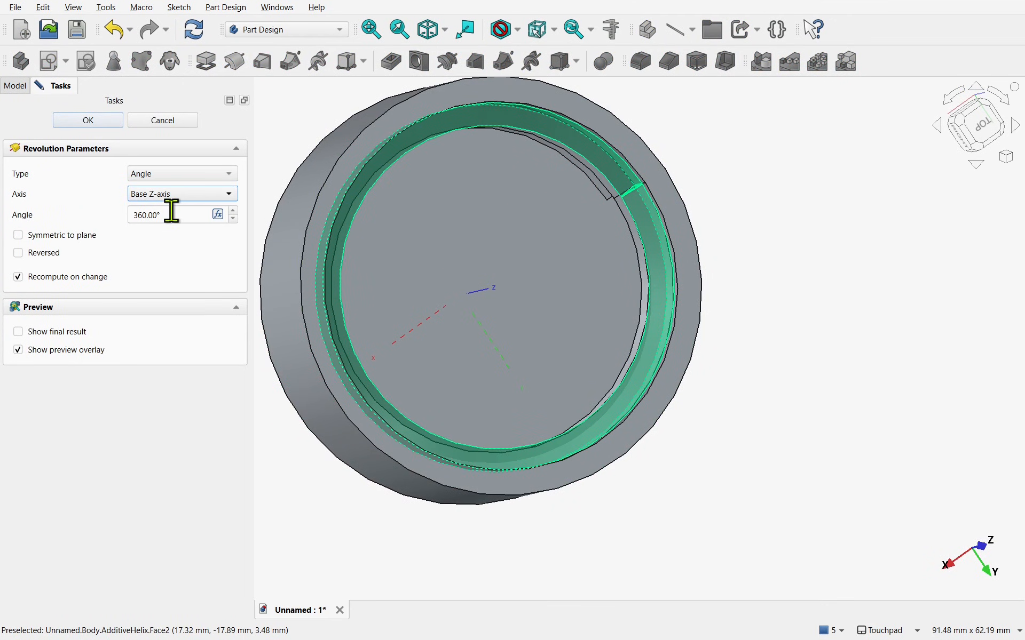
alt+drag(560, 285, 594, 365)
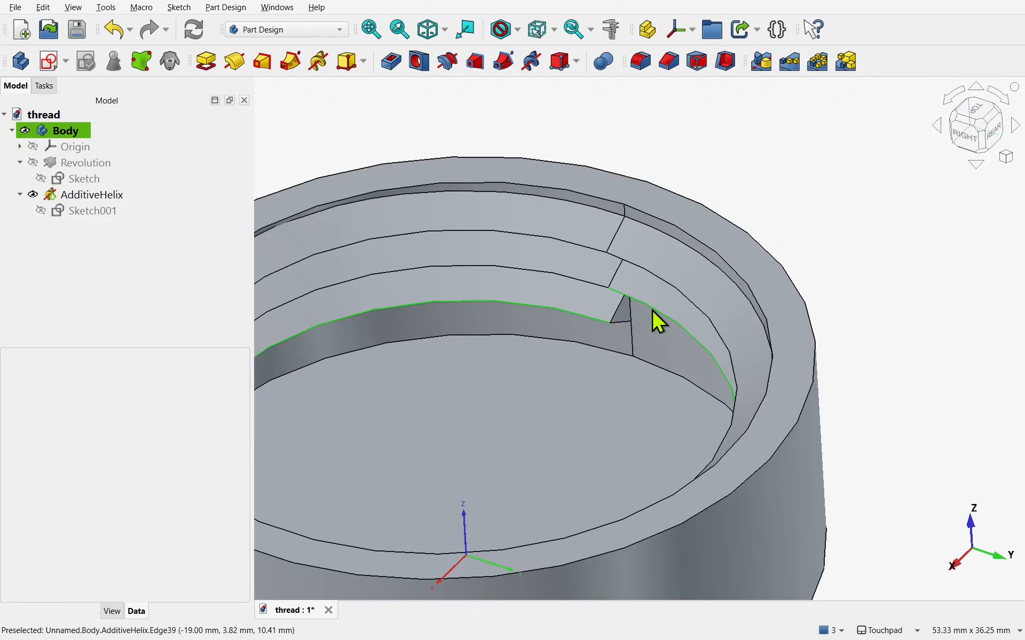
Set up a revolution of the thread's lower triangular end face around the vertical seam edge on the lid's outer wall.
scroll(652, 320, up, 5)
click(575, 327)
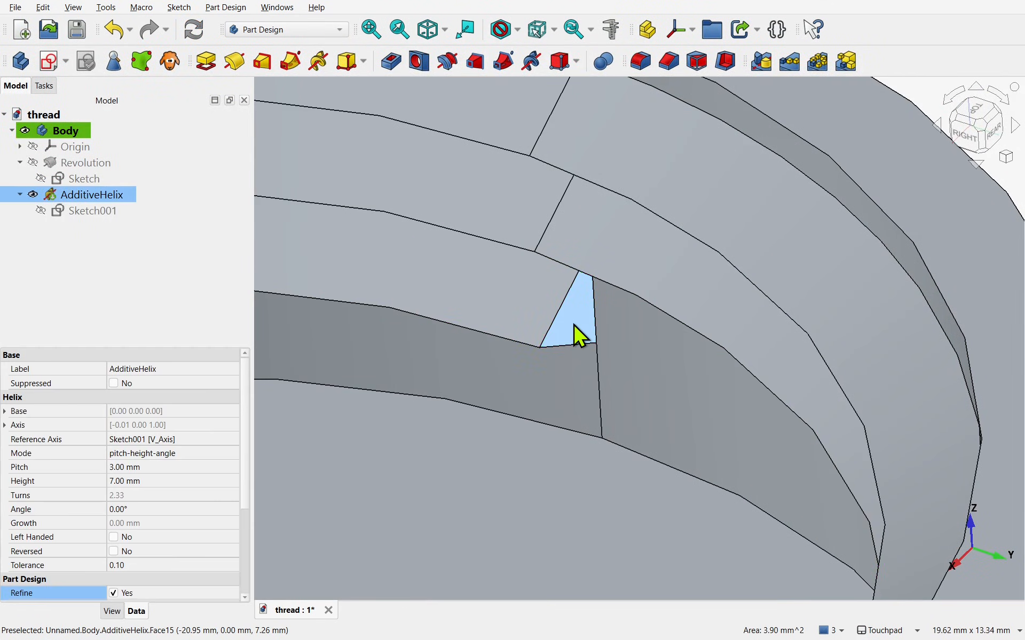
click(235, 62)
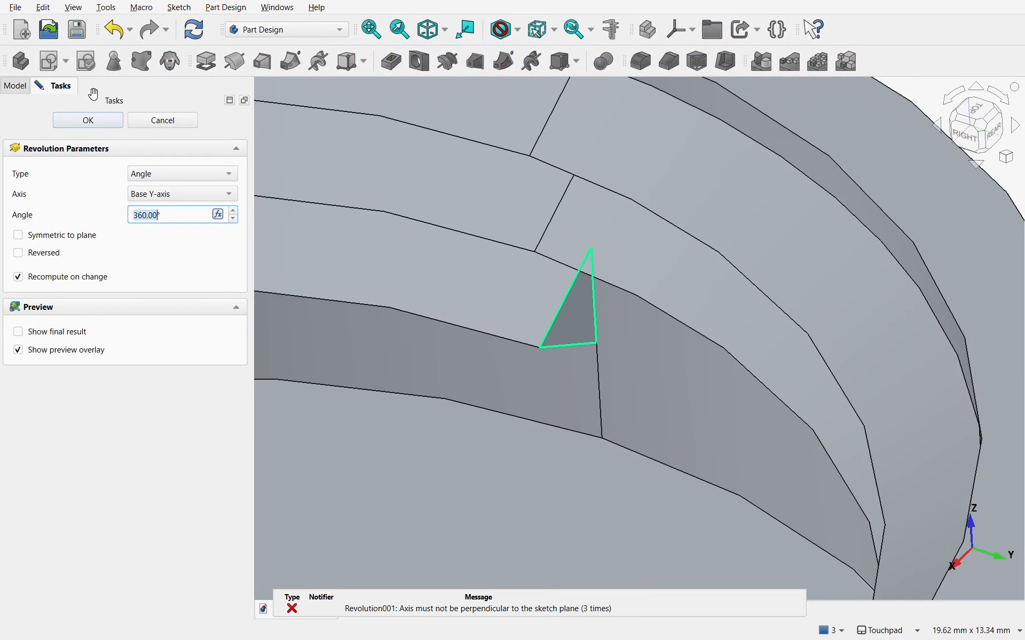
click(151, 192)
click(188, 225)
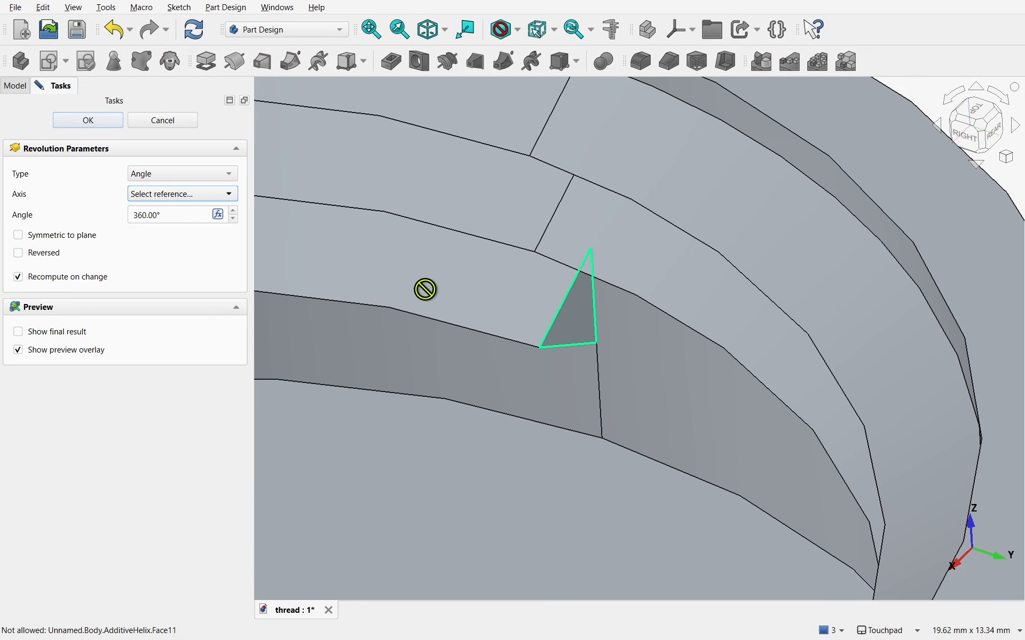
scroll(426, 293, down, 5)
middle_drag(425, 293, 390, 338)
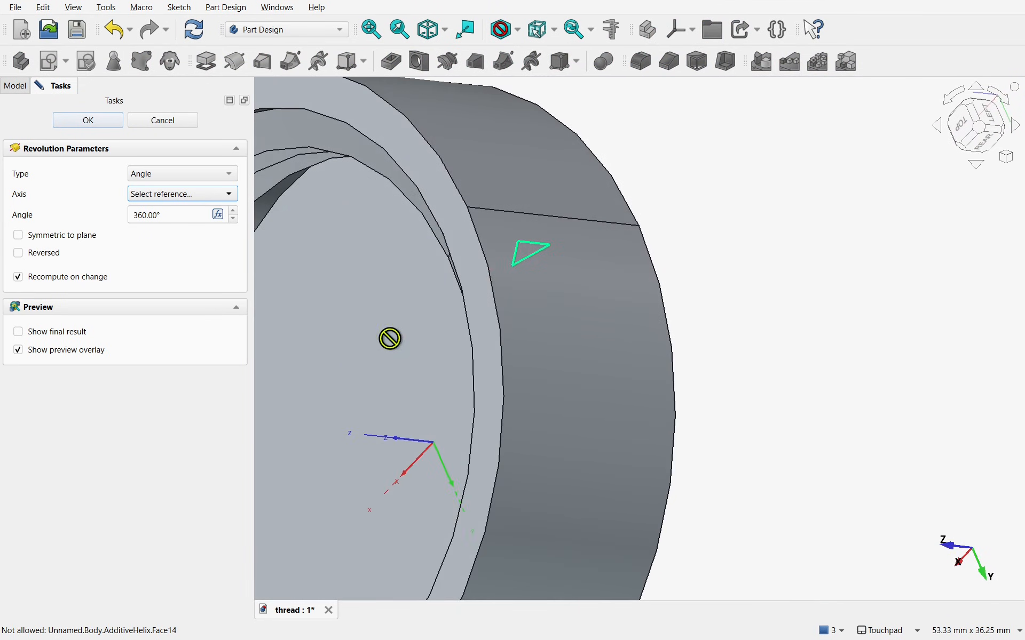
click(529, 213)
Set the revolution angle to 50° and check from above how the swept end runs into the wall.
middle_drag(513, 237, 826, 439)
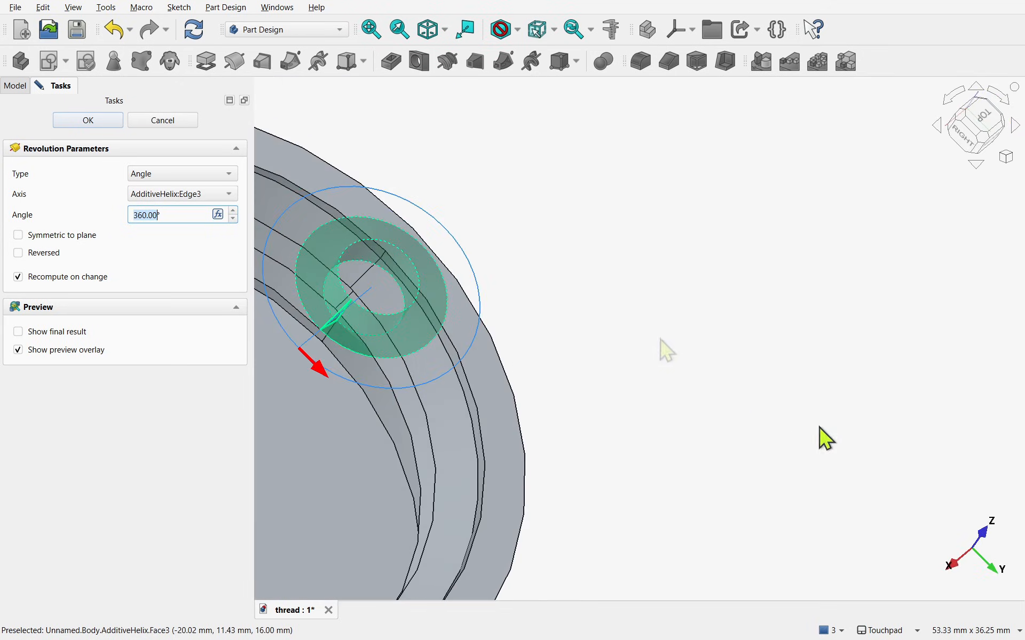
middle_drag(743, 433, 871, 441)
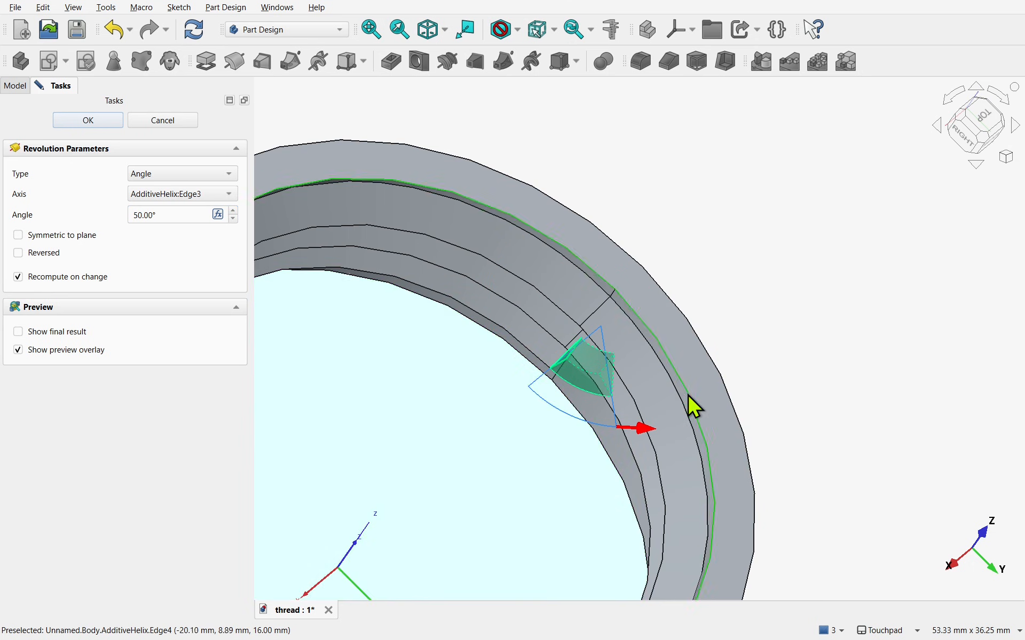
middle_drag(690, 407, 630, 442)
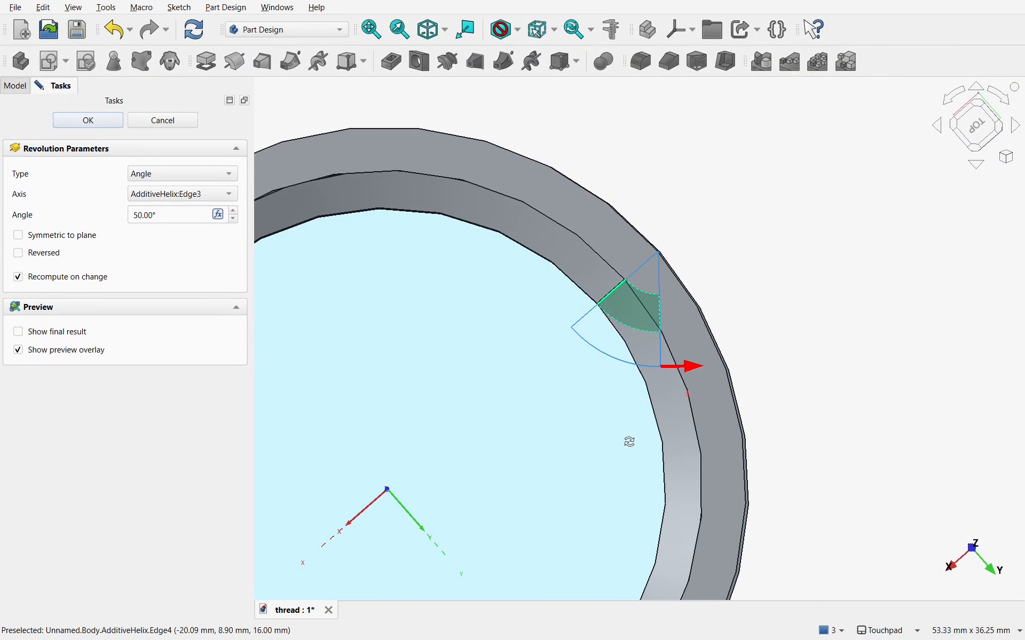
Revolve the thread's upper end face by 34° around the sketched line of Sketch002 outside the lid.
click(205, 192)
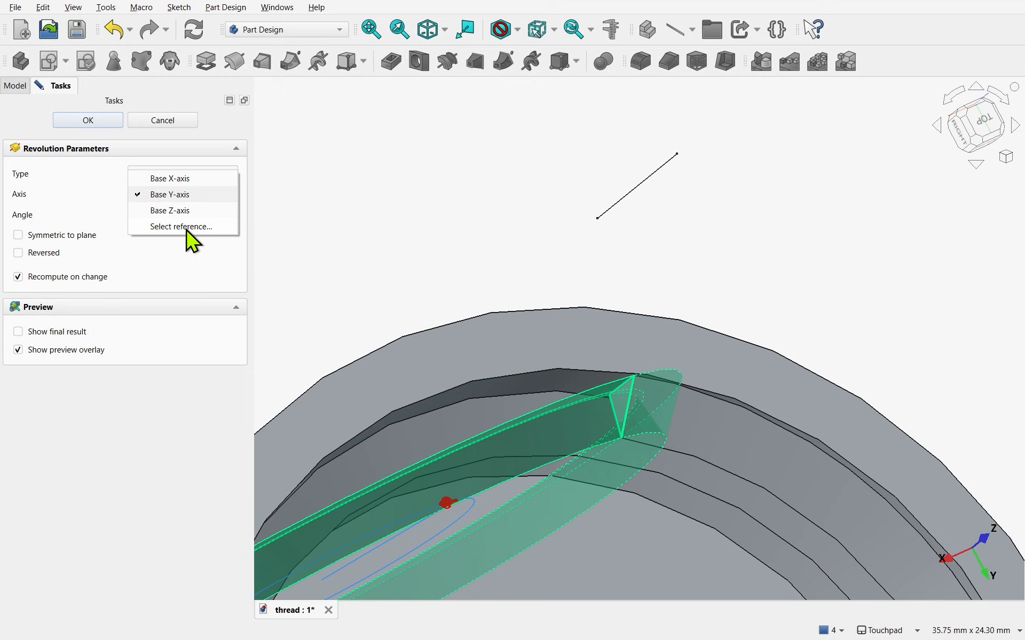
click(187, 231)
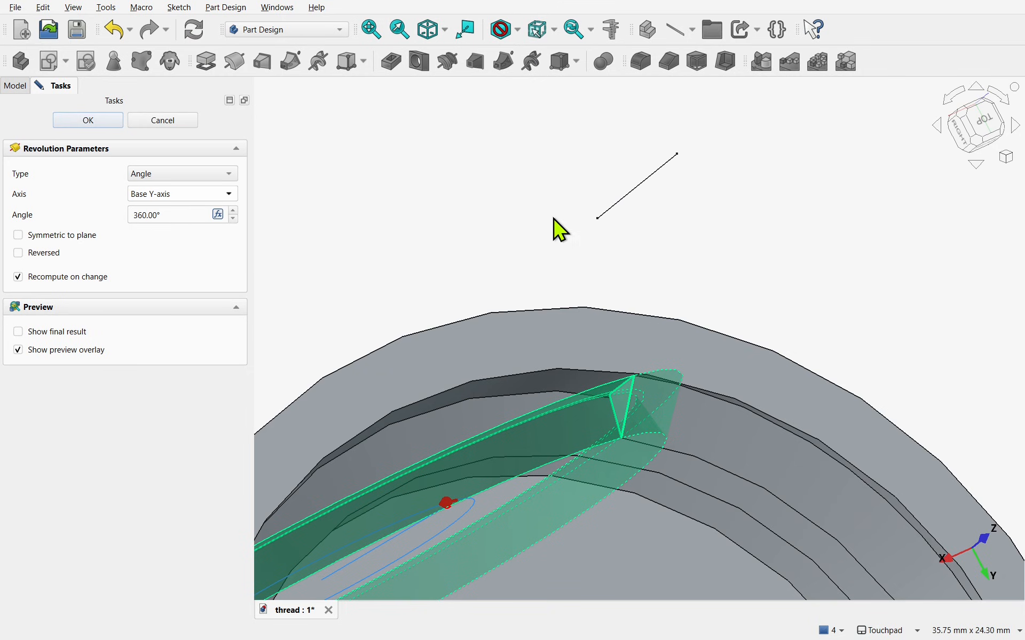
click(646, 182)
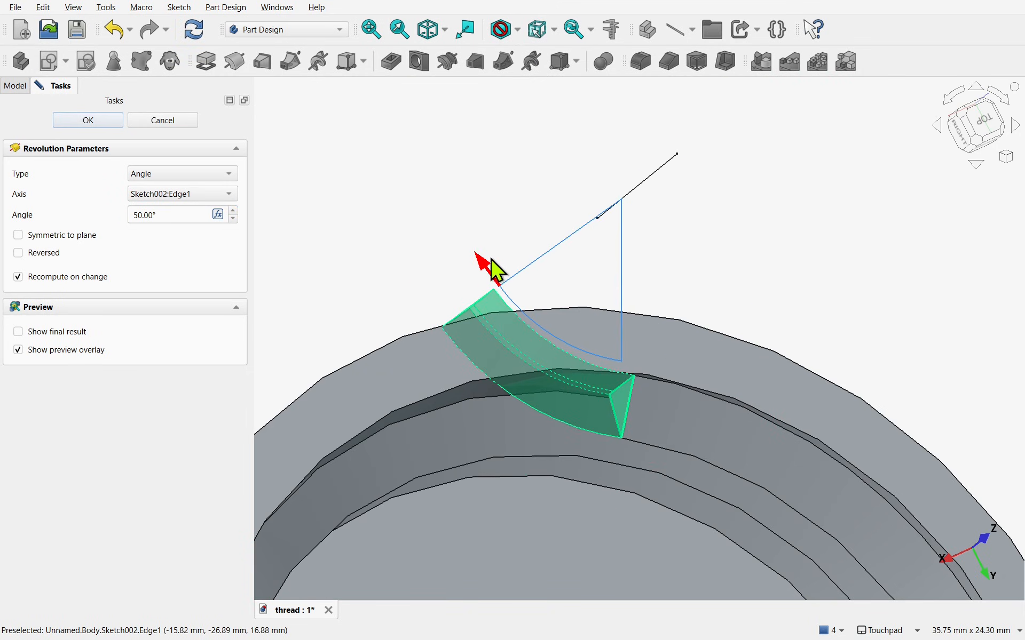
drag(497, 271, 526, 309)
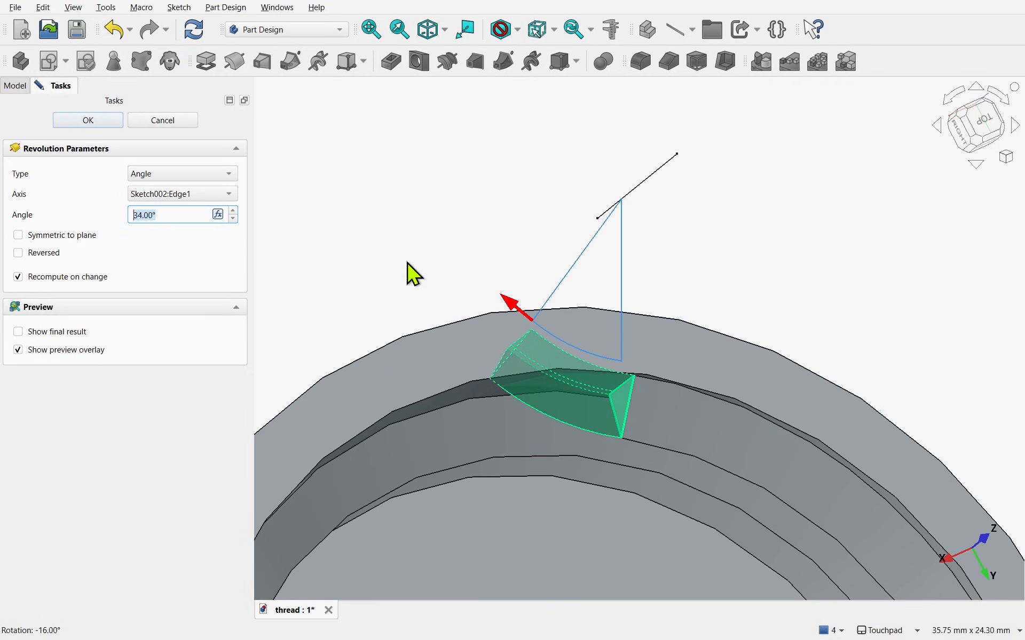
click(99, 124)
Set up an additive helix from the thread's upper triangular end face around the base Z-axis.
alt+drag(737, 417, 709, 324)
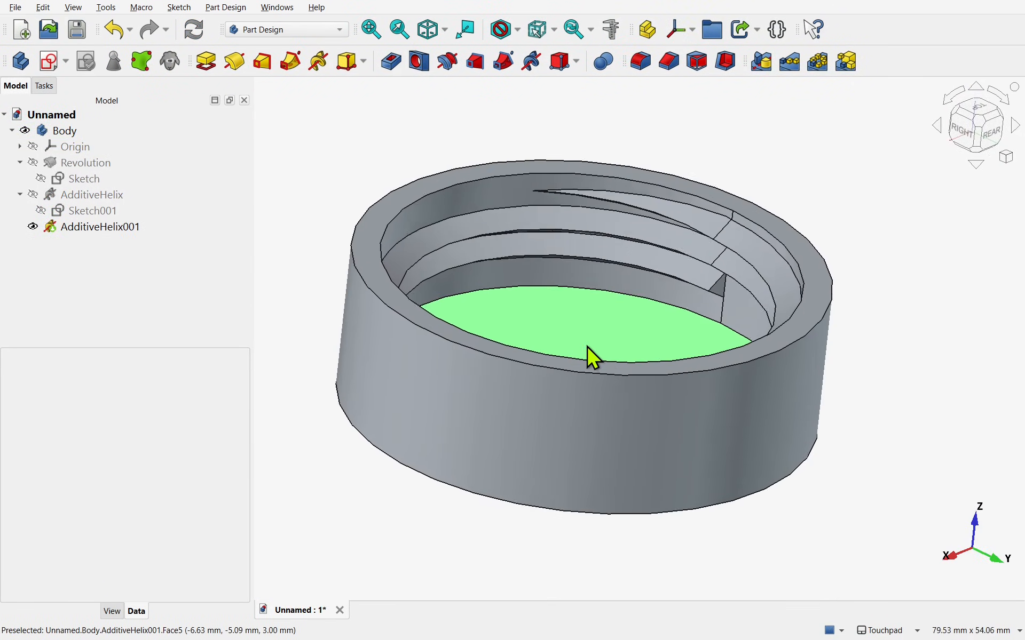
shift+drag(592, 357, 579, 411)
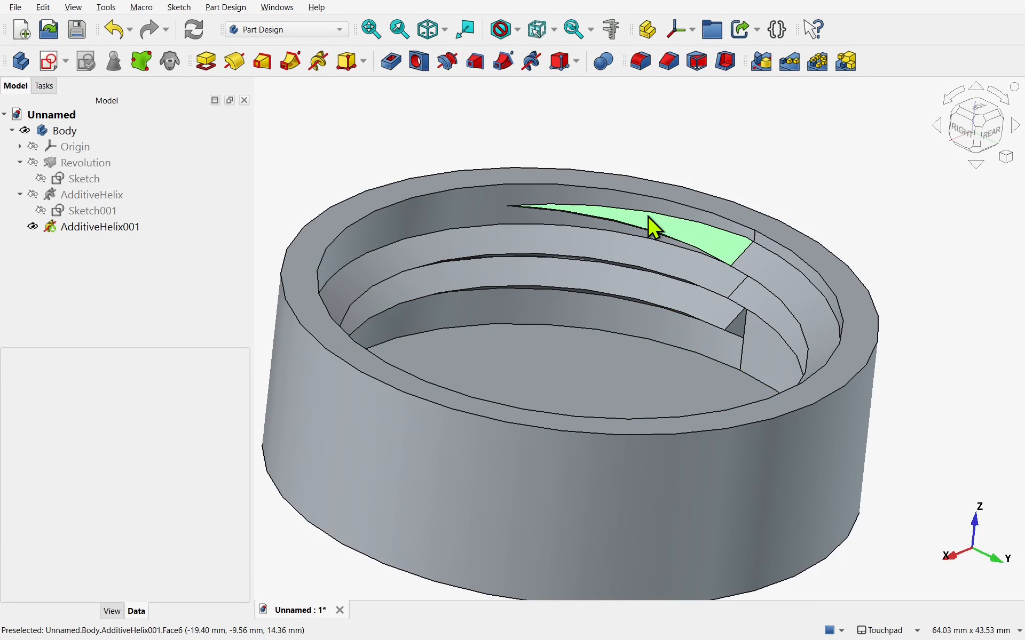
alt+drag(647, 215, 610, 227)
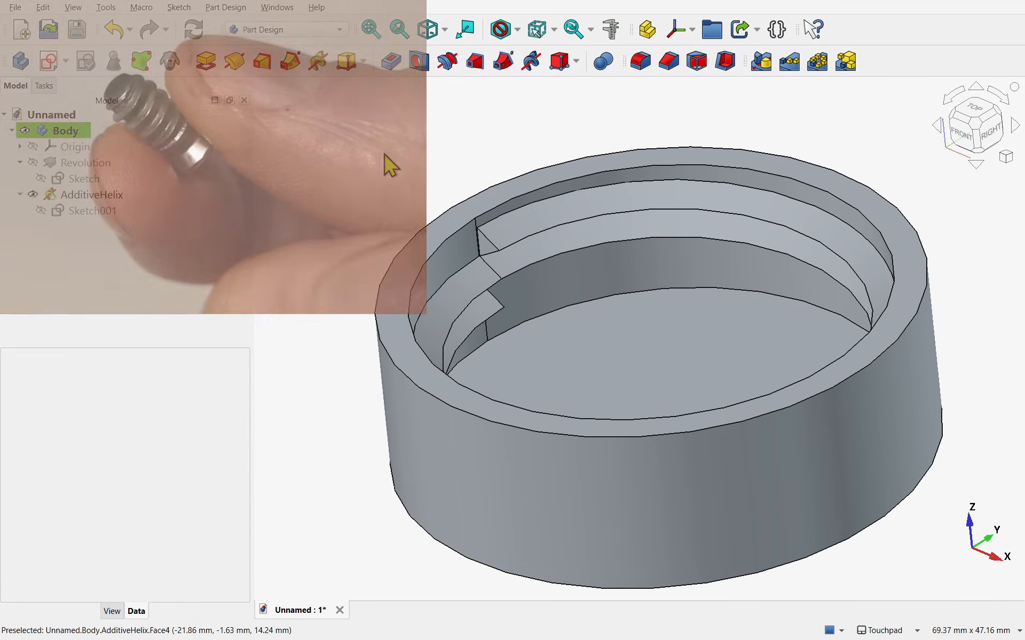
click(490, 248)
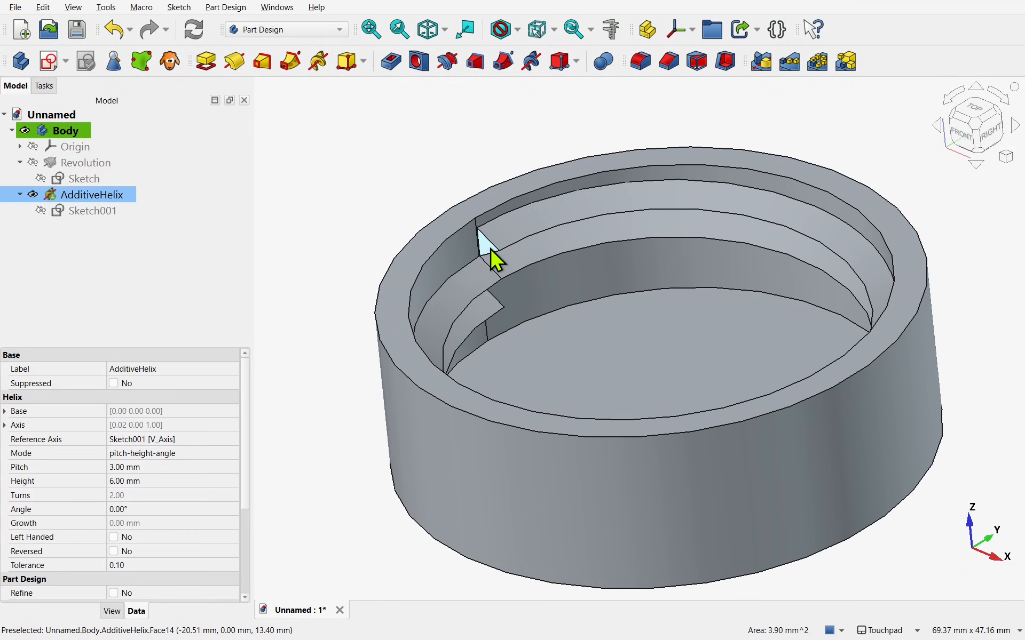
click(319, 63)
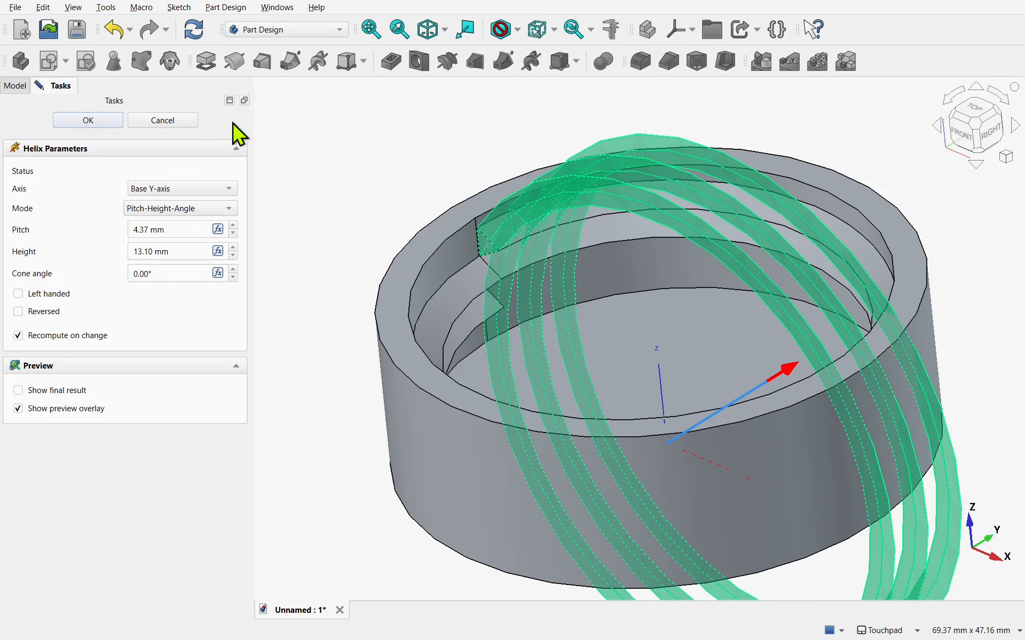
click(199, 188)
click(183, 207)
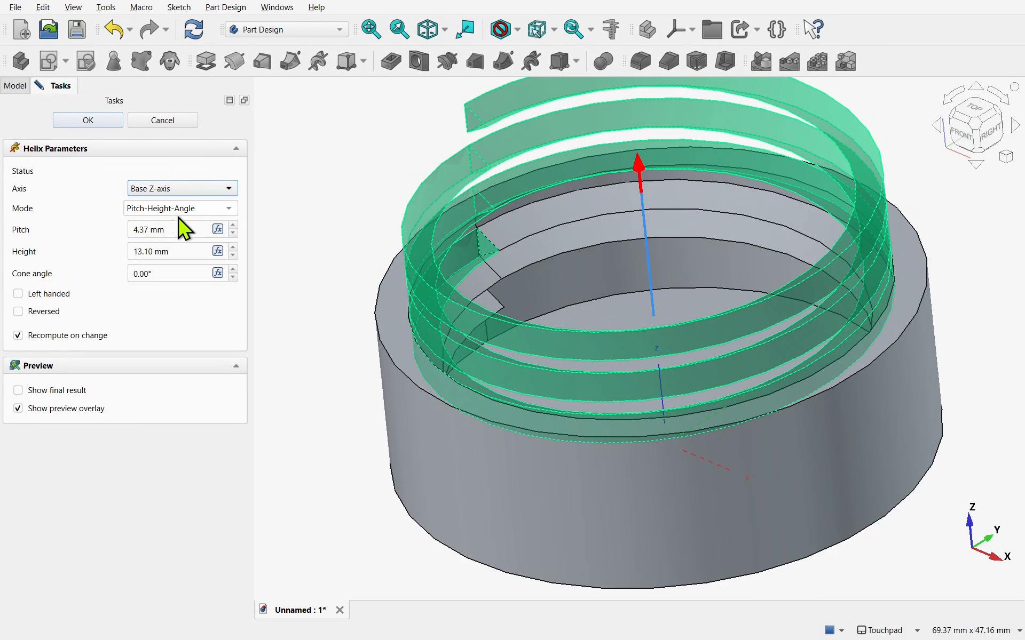
Set the new helix's pitch to 3 mm and height to 0.5 mm, and preview the final result.
click(176, 230)
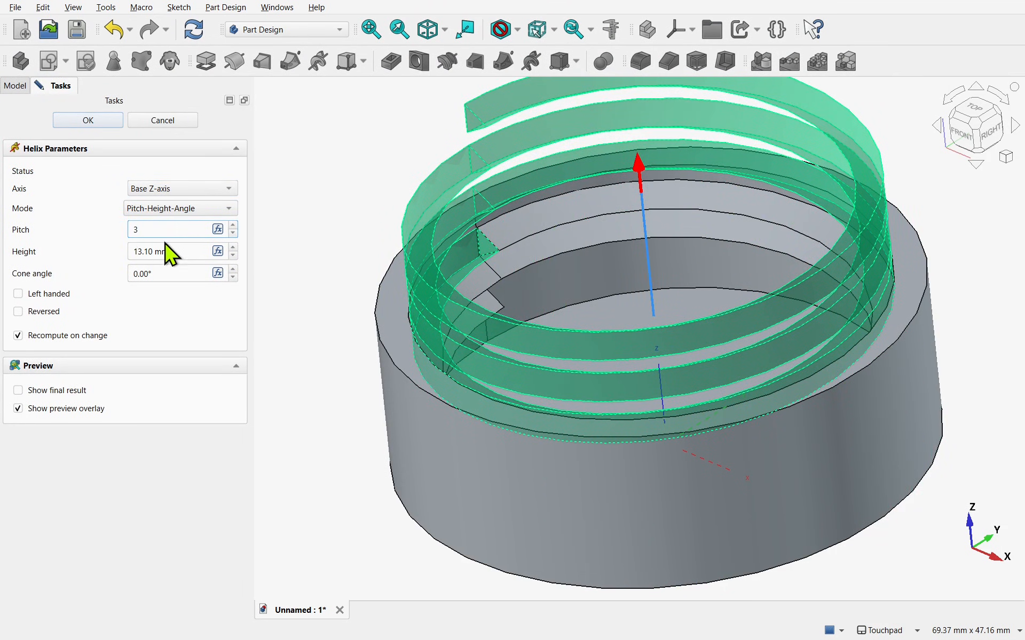
click(181, 249)
drag(161, 251, 121, 253)
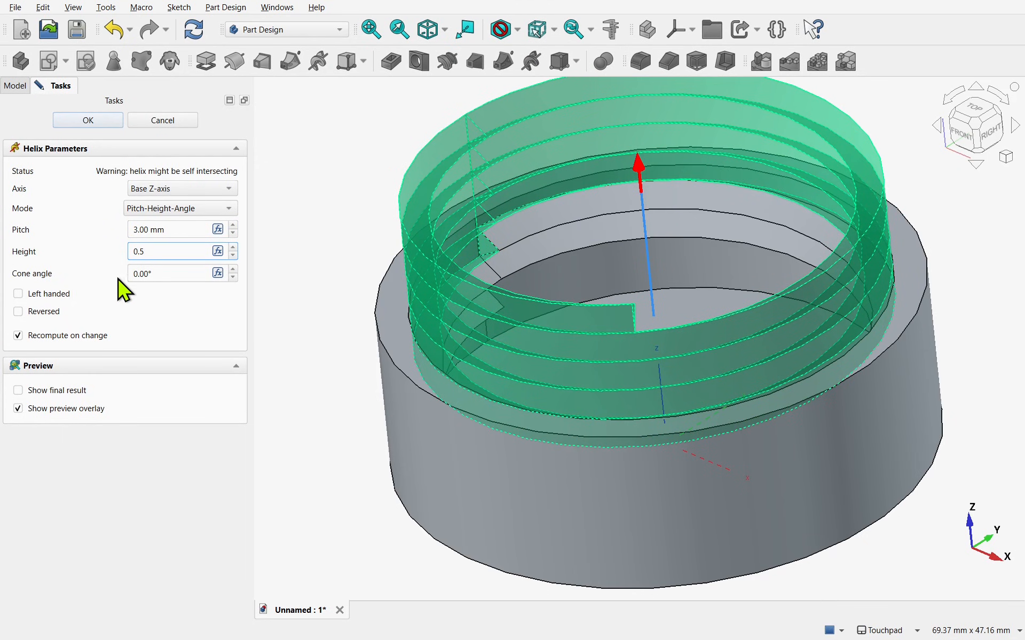
click(155, 308)
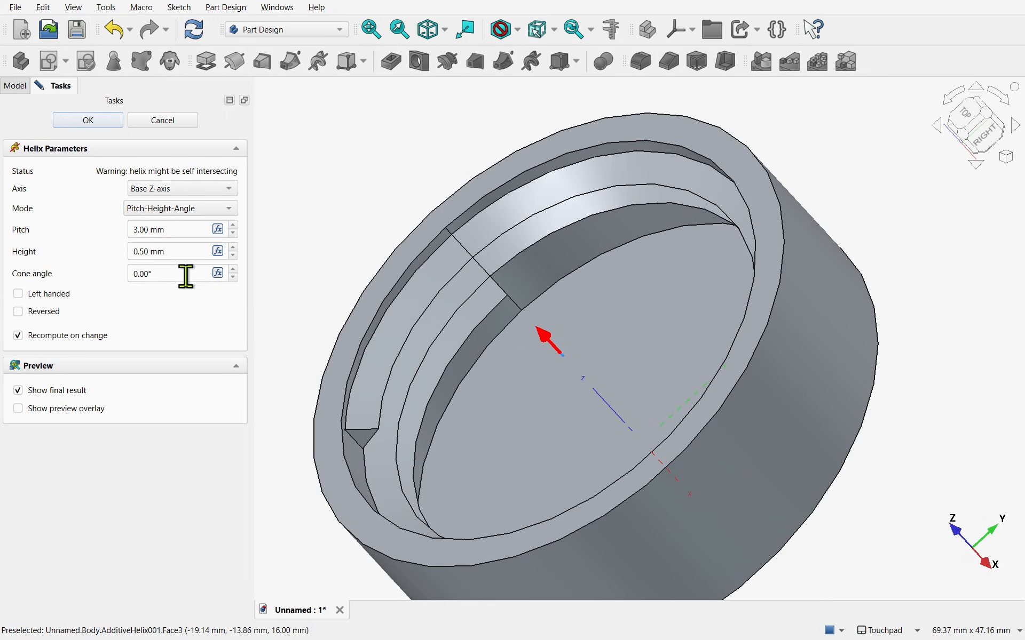
Set the helix's cone angle to 80° so the thread end tapers into the wall, and finish the helix.
drag(203, 272, 103, 270)
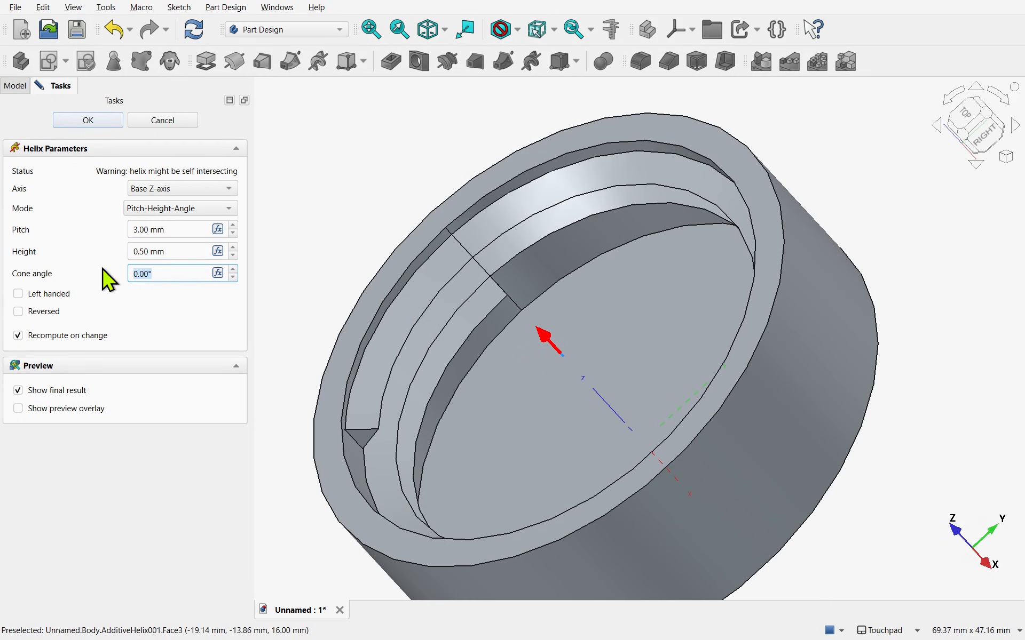
click(184, 324)
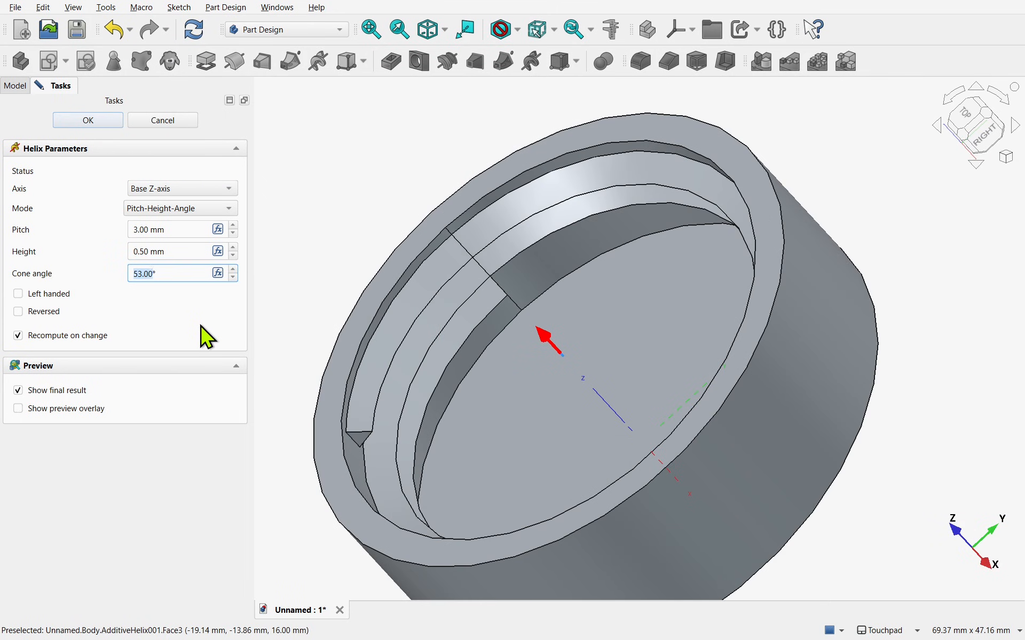
key(Up)
key(Up)
key(Up)
key(Up)
key(Up)
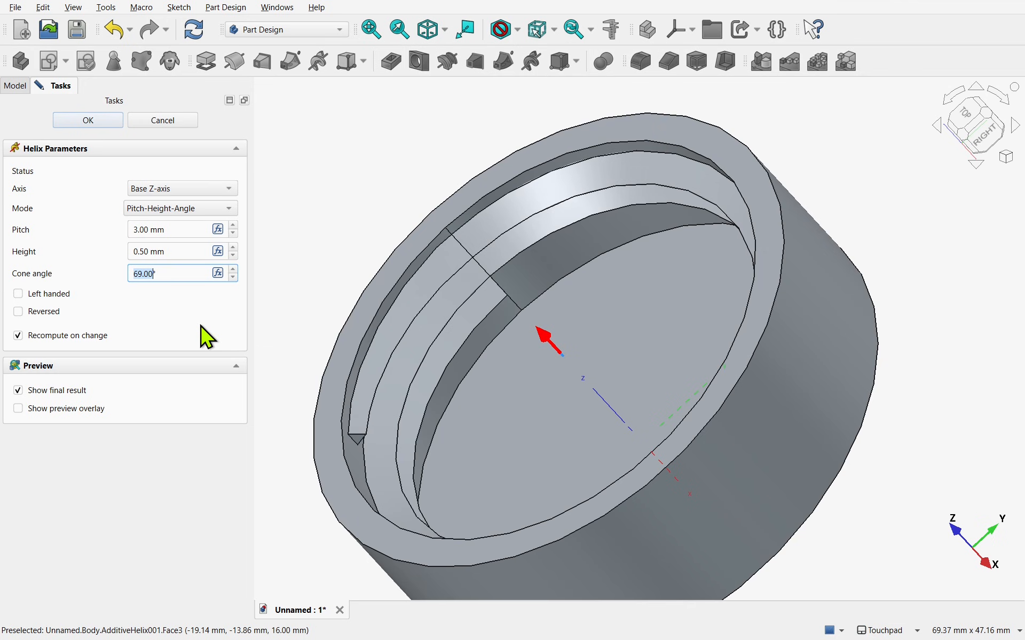
text(80)
click(207, 336)
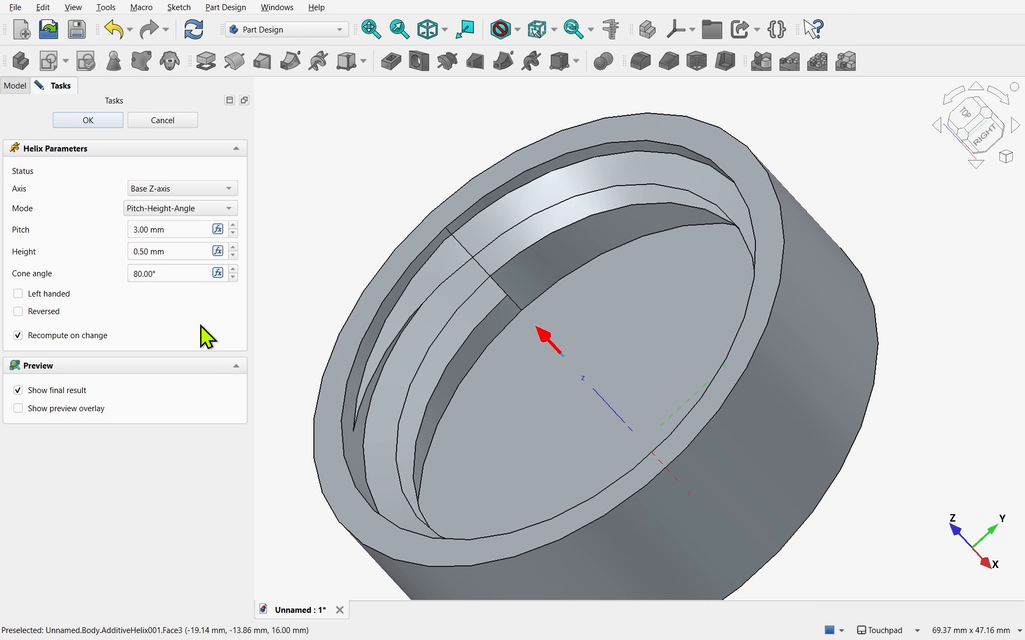
click(105, 124)
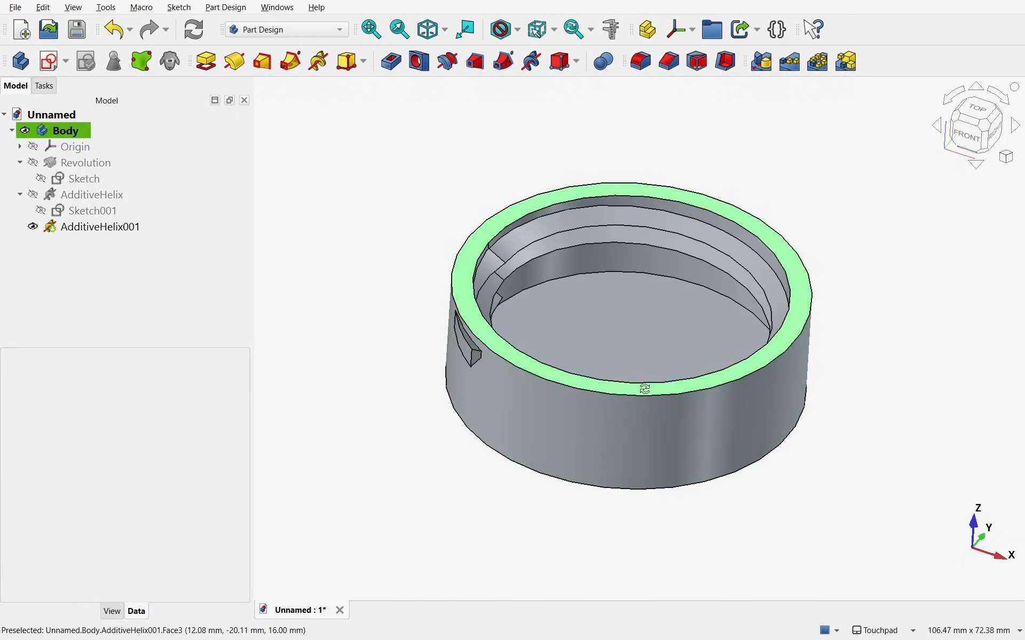
Create a sketch on the XZ plane in section view and project the outer wall's upper and lower corner points as external geometry.
mouse_move(645, 389)
alt+mouse_down()
mouse_move(514, 383)
mouse_move(783, 384)
mouse_move(858, 407)
alt+mouse_up()
click(53, 62)
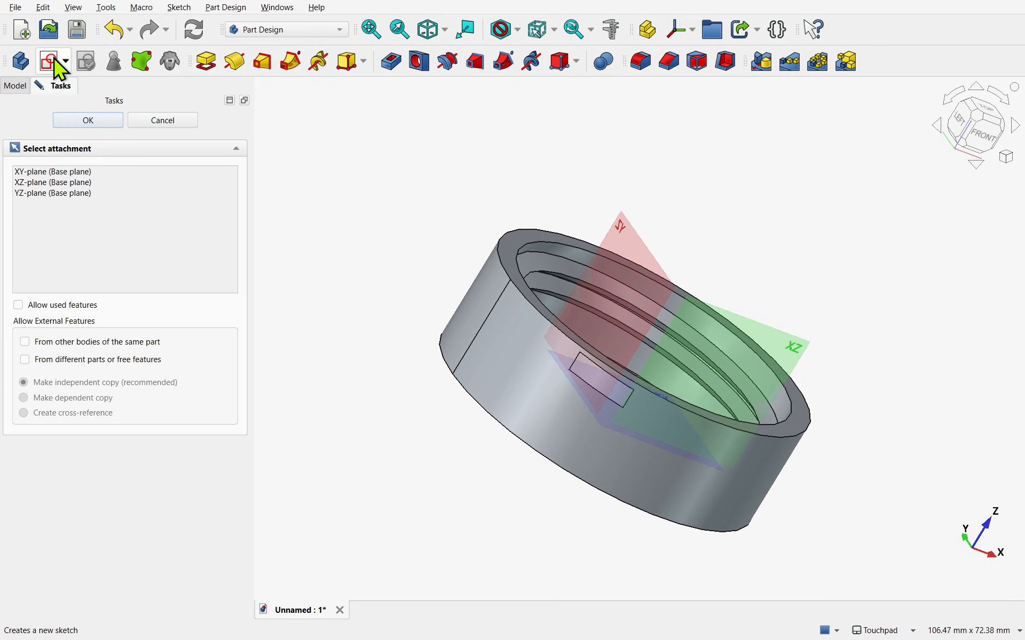
click(784, 350)
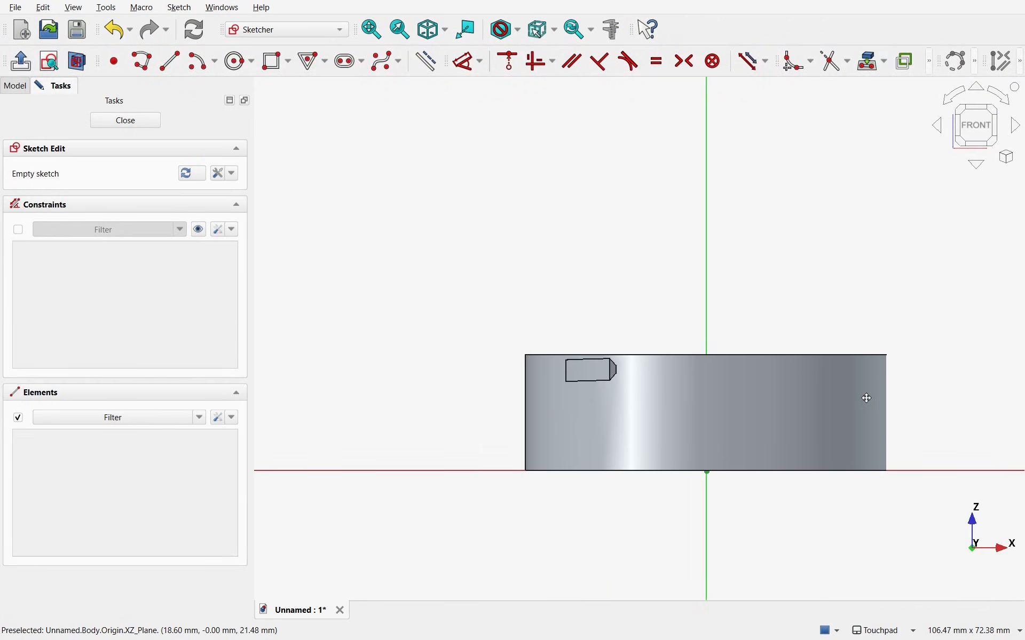
click(78, 62)
scroll(498, 419, up, 4)
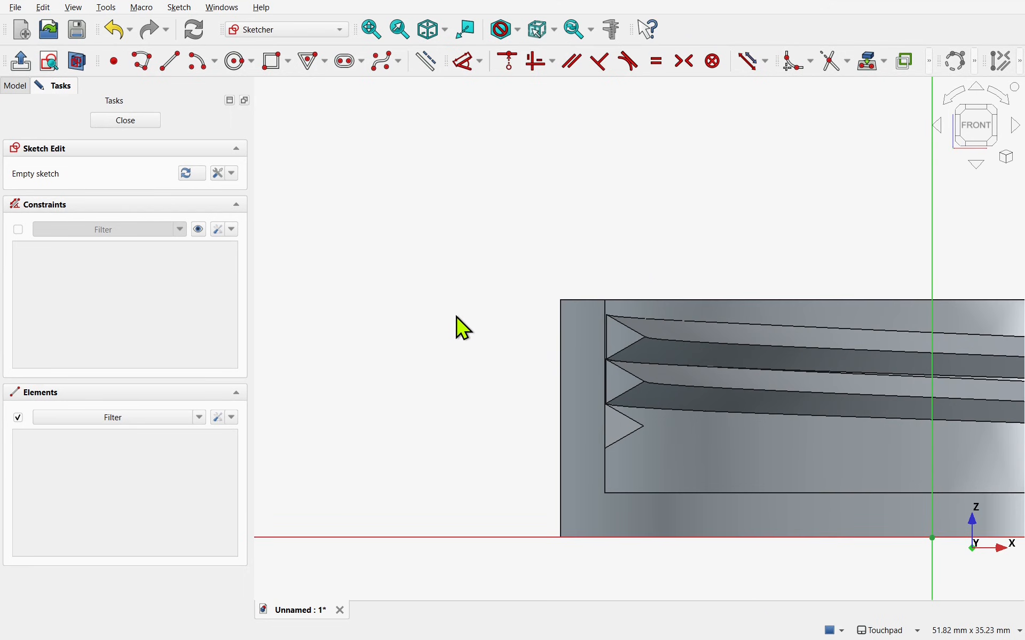
click(865, 63)
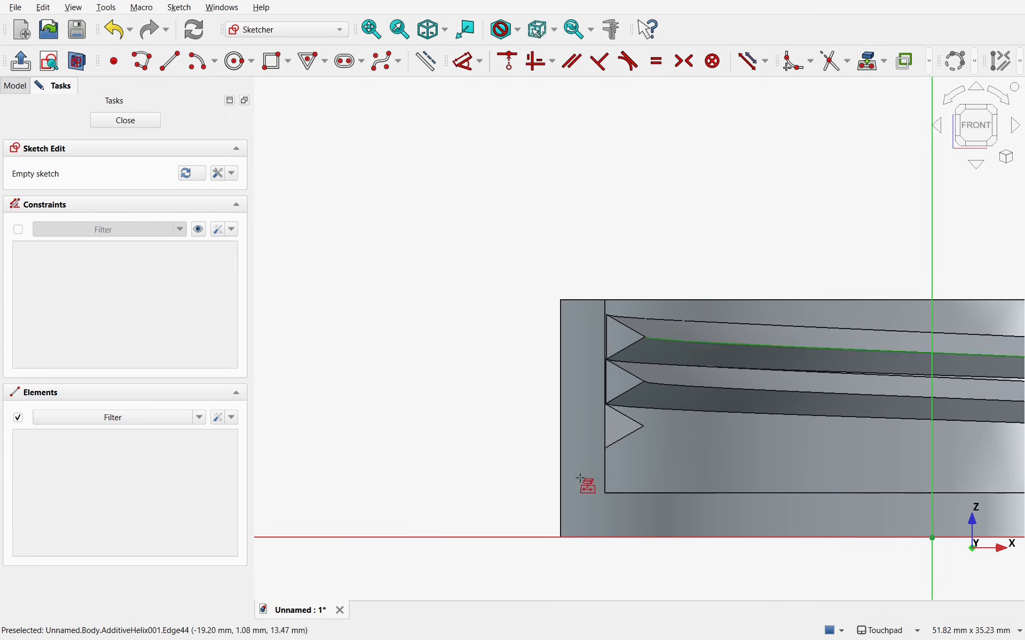
click(561, 538)
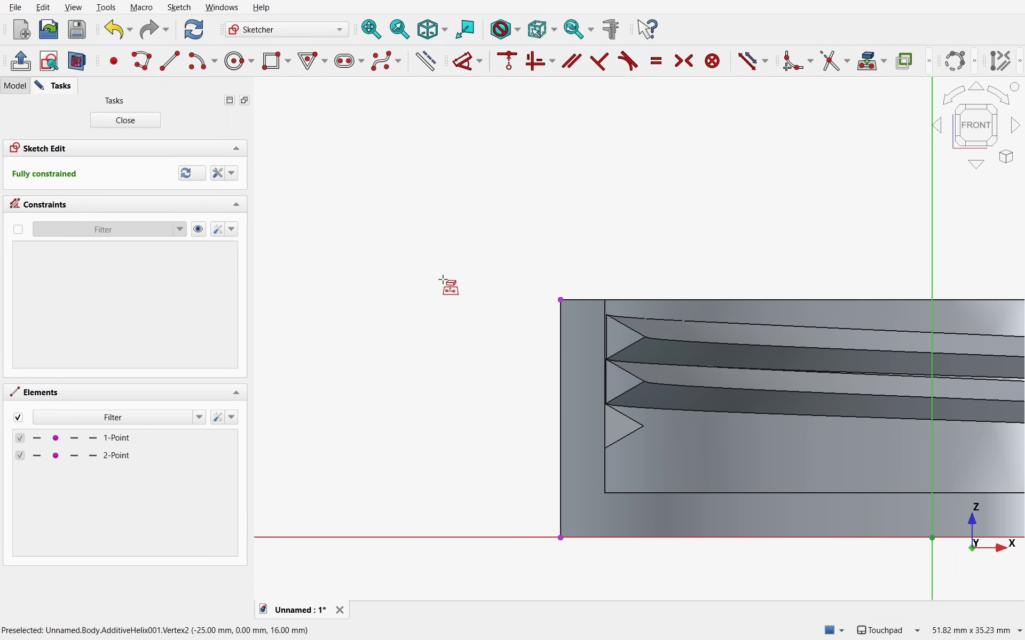
Draw a rectangle about 9 mm wide outside the wall, from its upper corner to the X-axis, and revolve it as a groove.
click(273, 62)
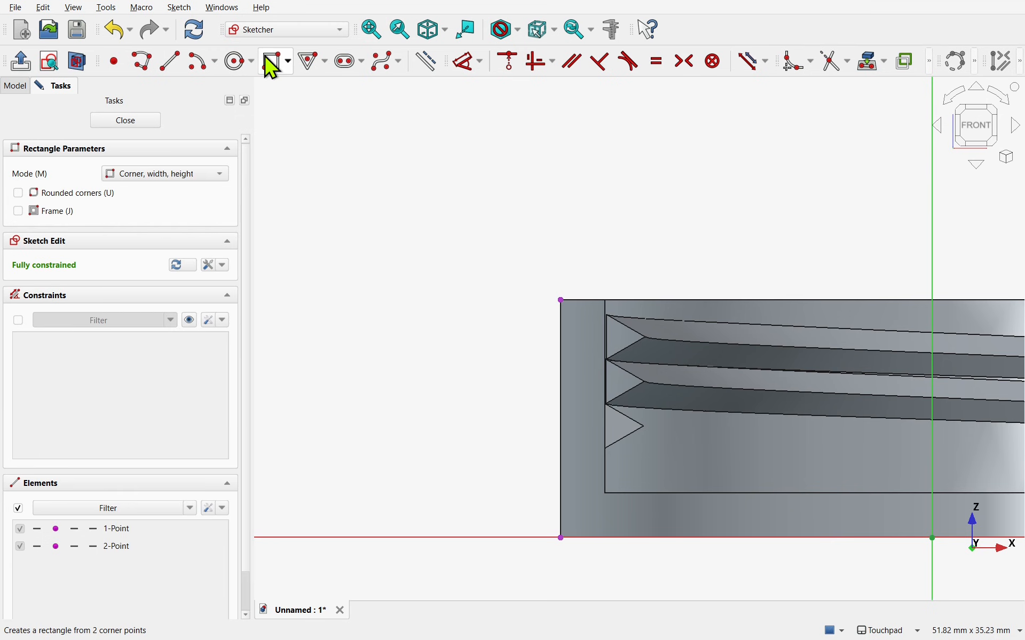
click(560, 300)
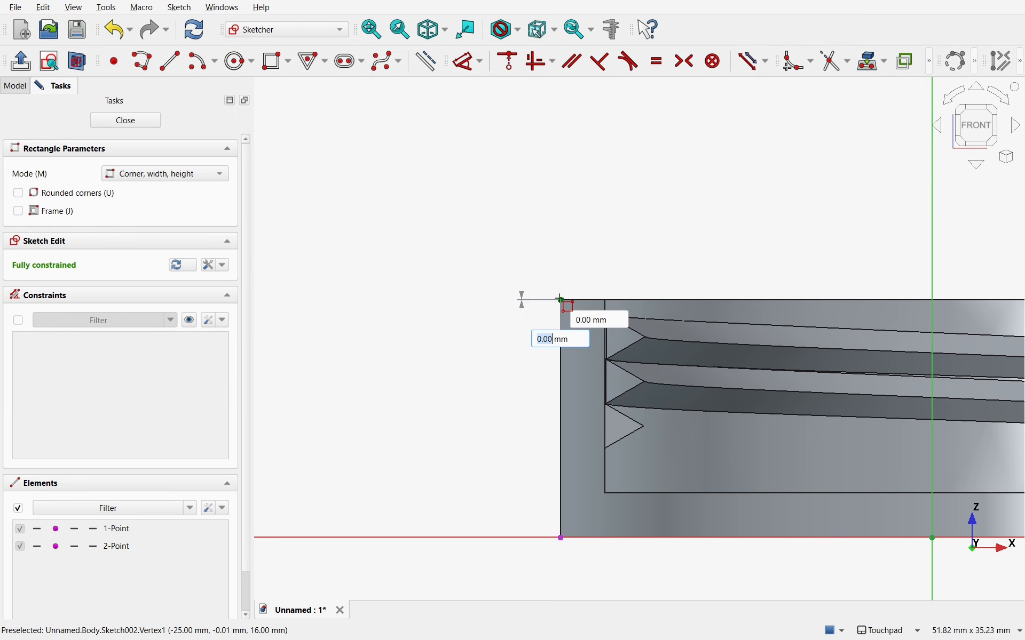
click(432, 538)
click(96, 120)
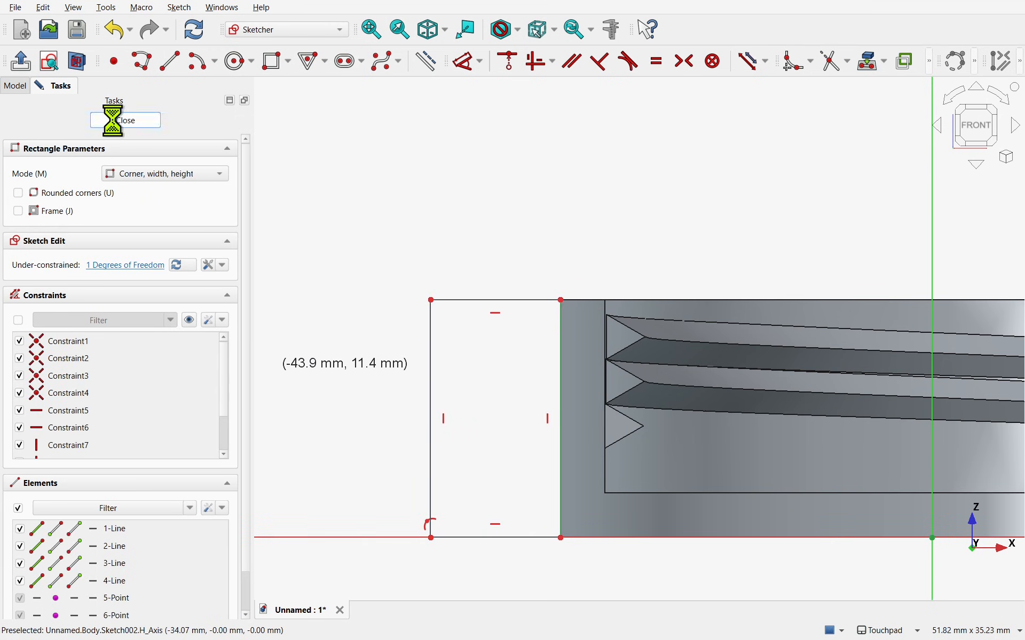
click(449, 62)
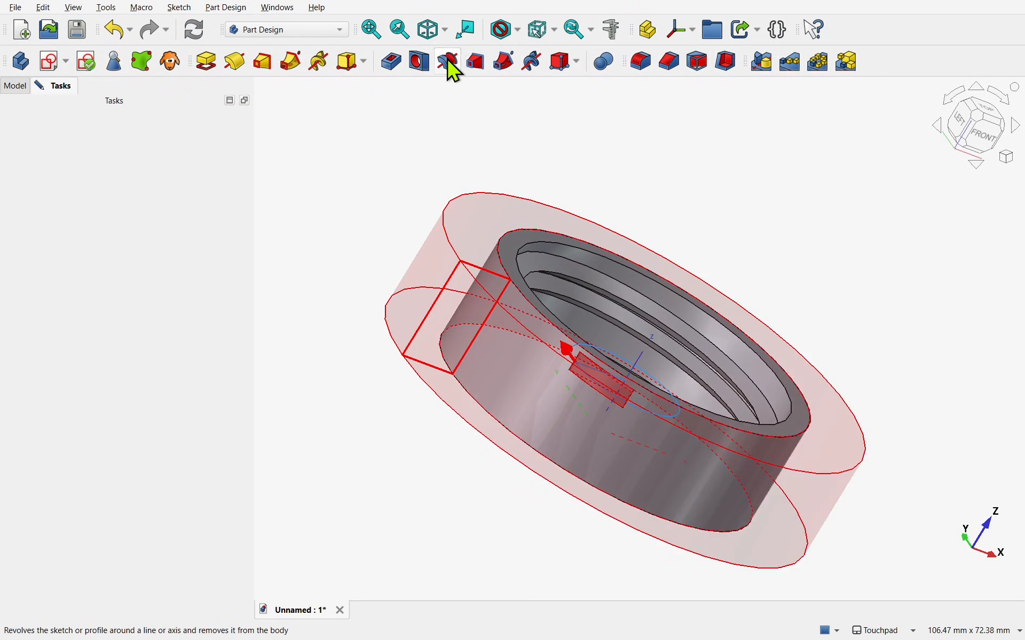
click(92, 120)
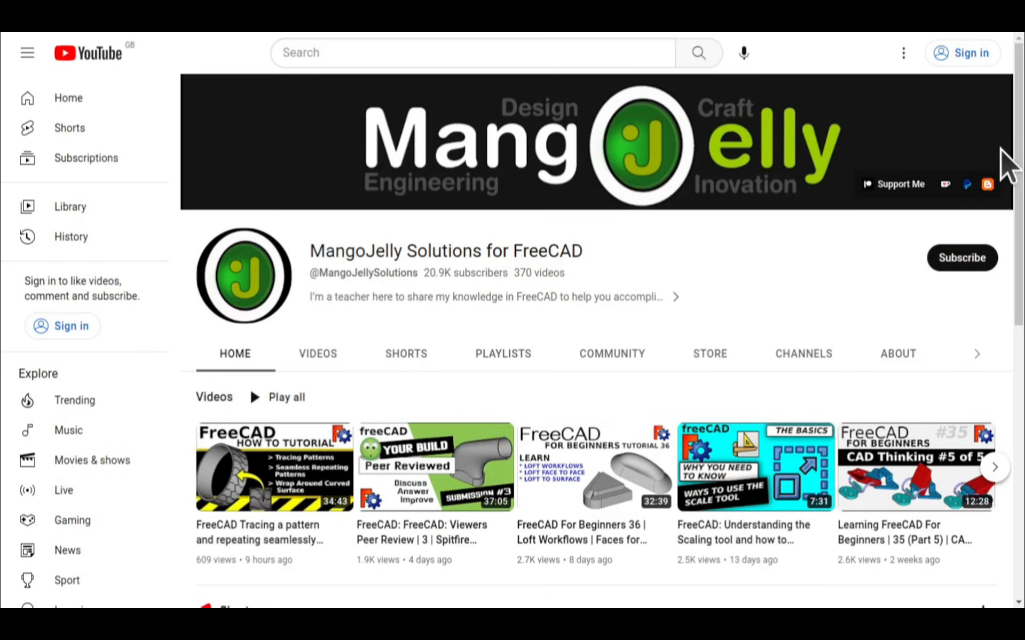
On YouTube, open the MangoJelly Solutions channel's About information and review the donation links in its description.
click(895, 355)
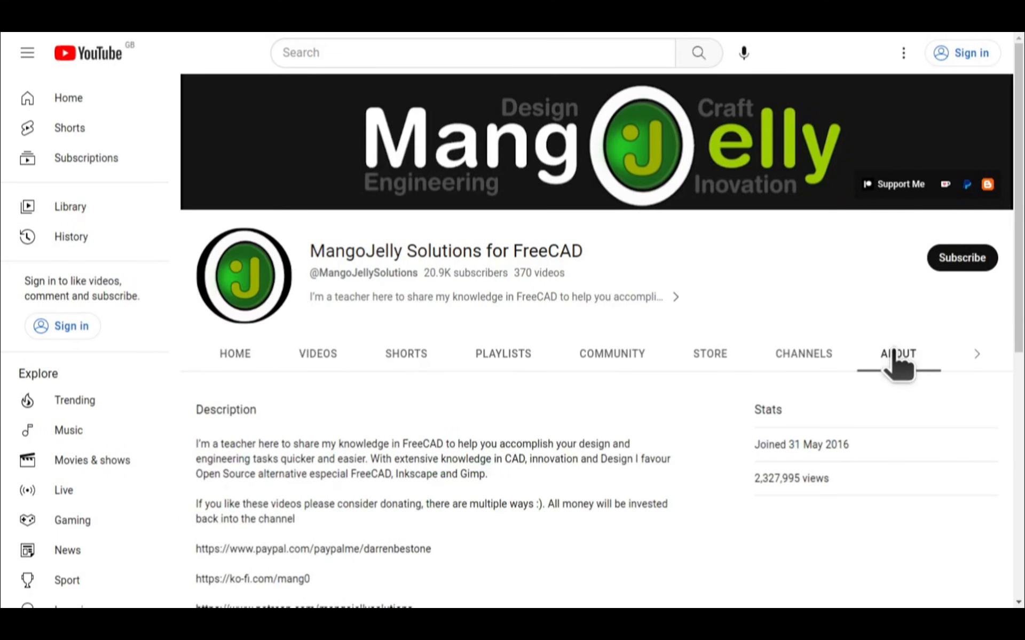
scroll(220, 481, down, 3)
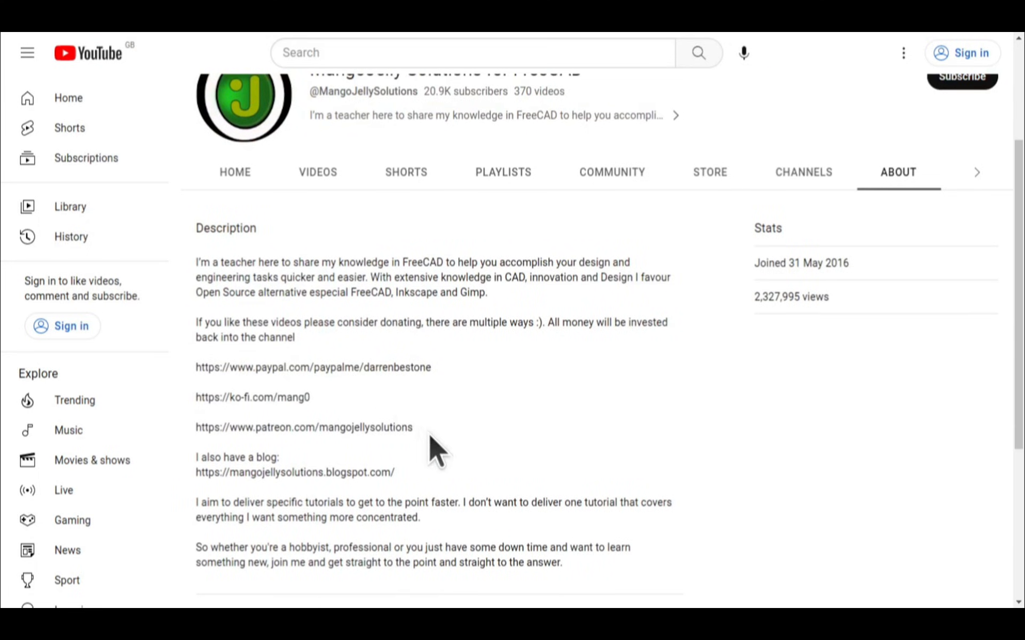
drag(428, 434, 198, 364)
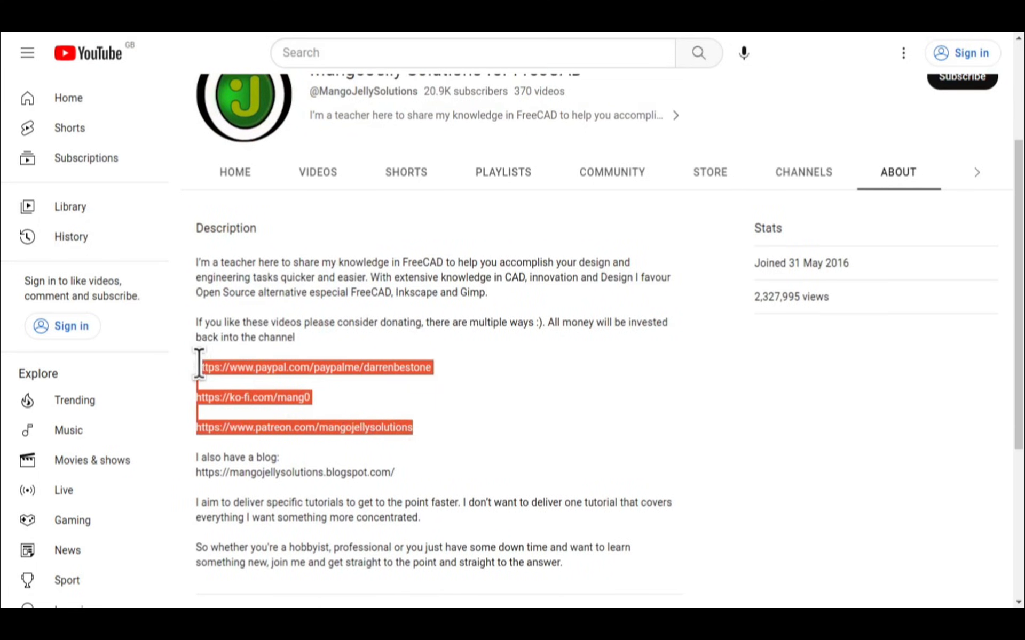
click(463, 422)
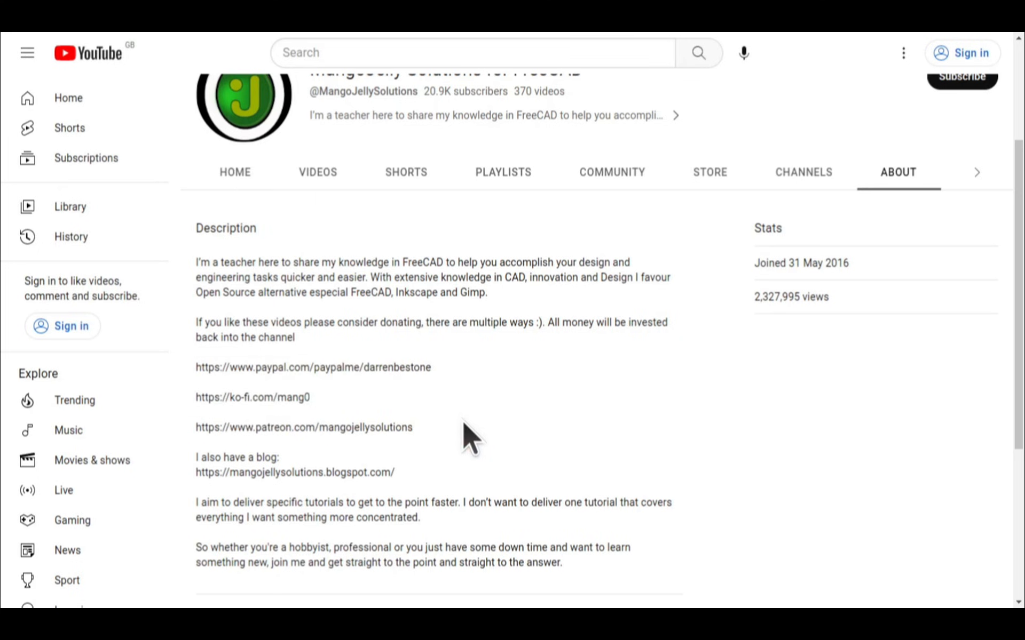